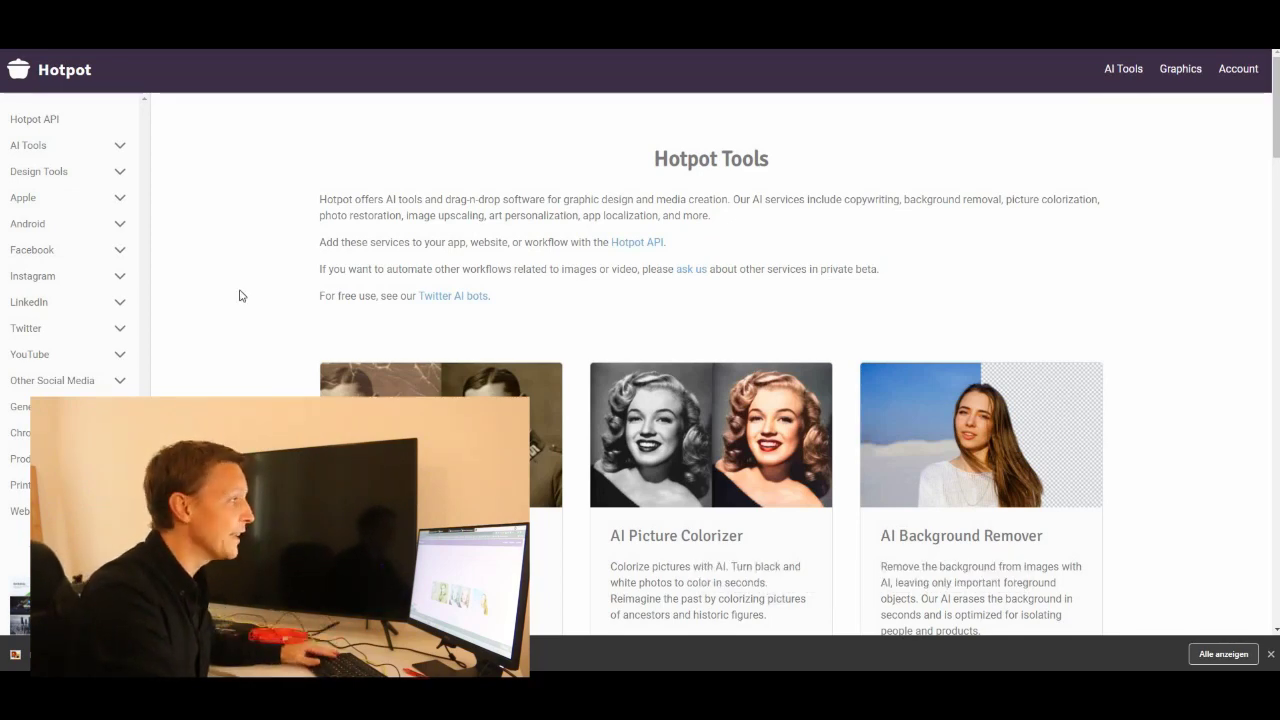
Find and launch AI Picture Restorer among Hotpot.ai's tool cards.
scroll(264, 272, "down", 2)
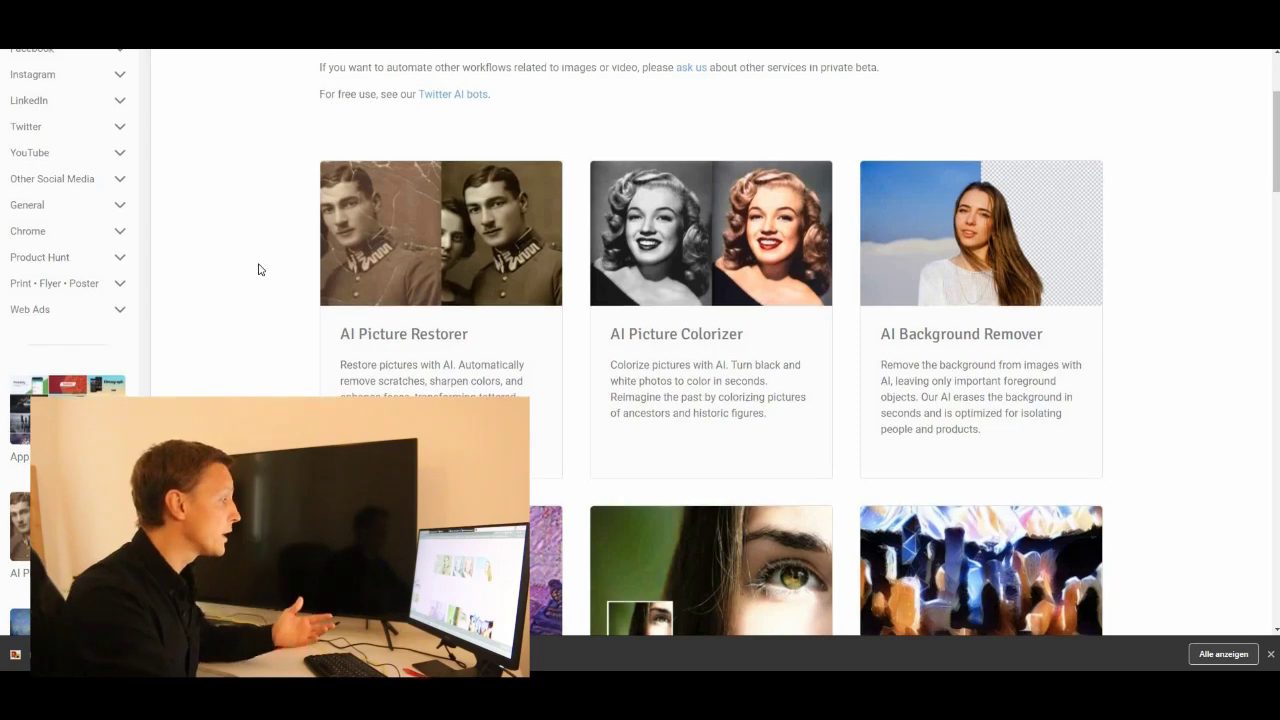
scroll(258, 269, "down", 3)
scroll(258, 269, "down", 1)
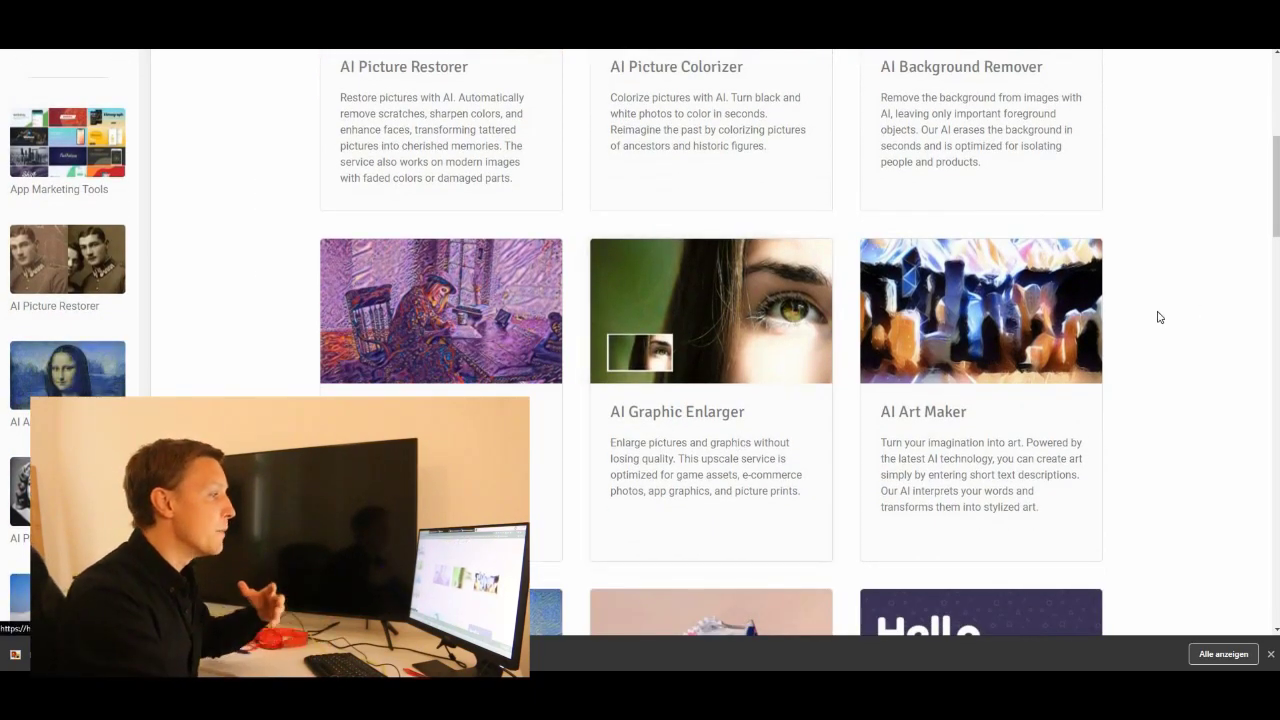
scroll(1200, 343, "down", 2)
scroll(1209, 371, "up", 10)
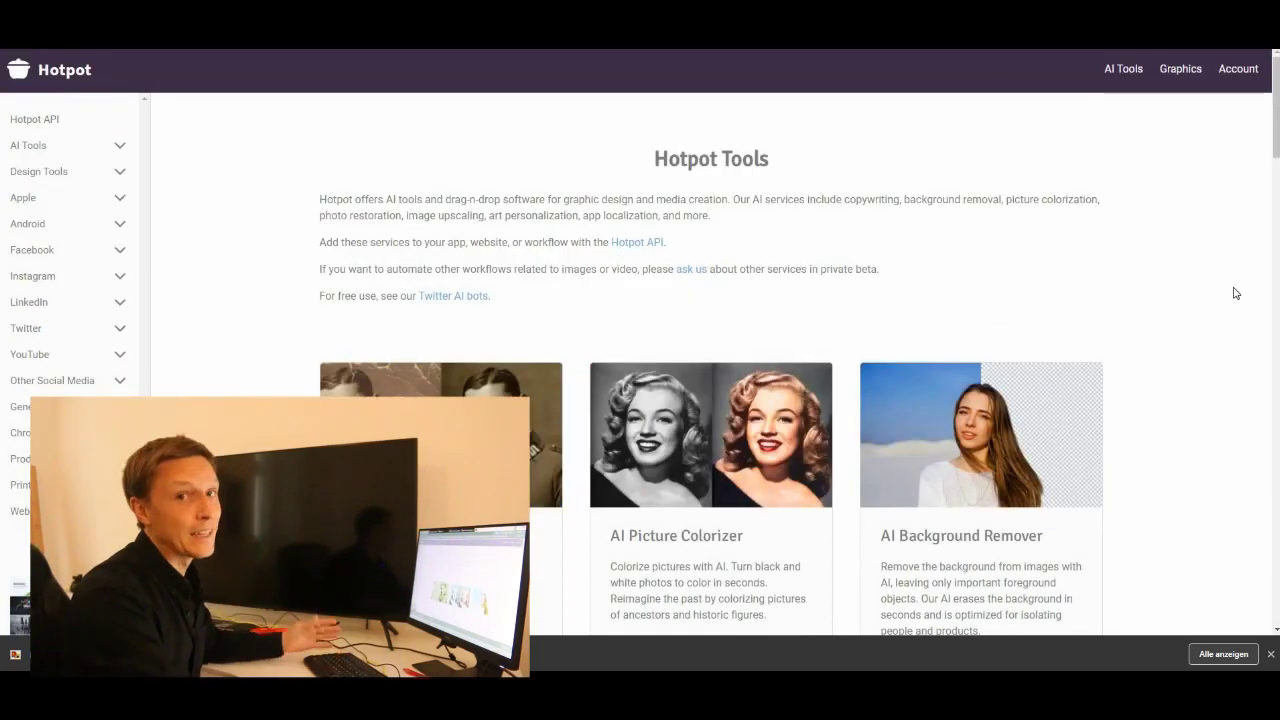
scroll(247, 296, "down", 2)
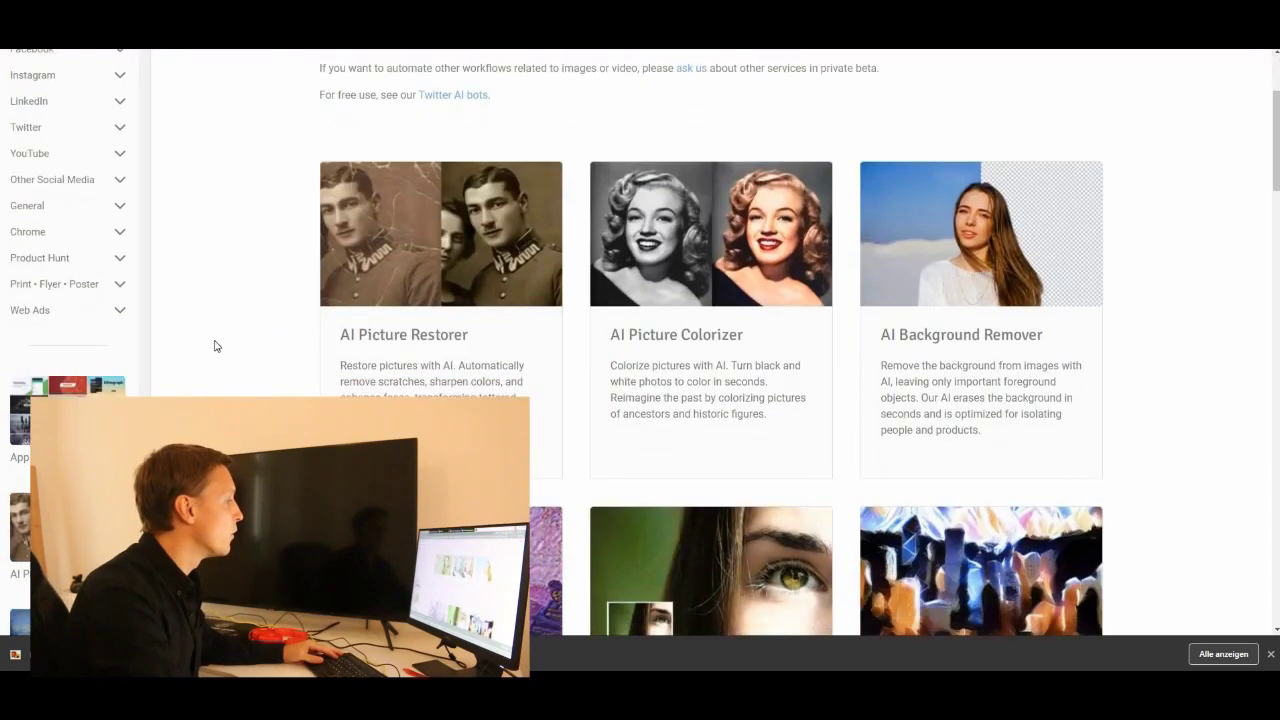
left_click(445, 336)
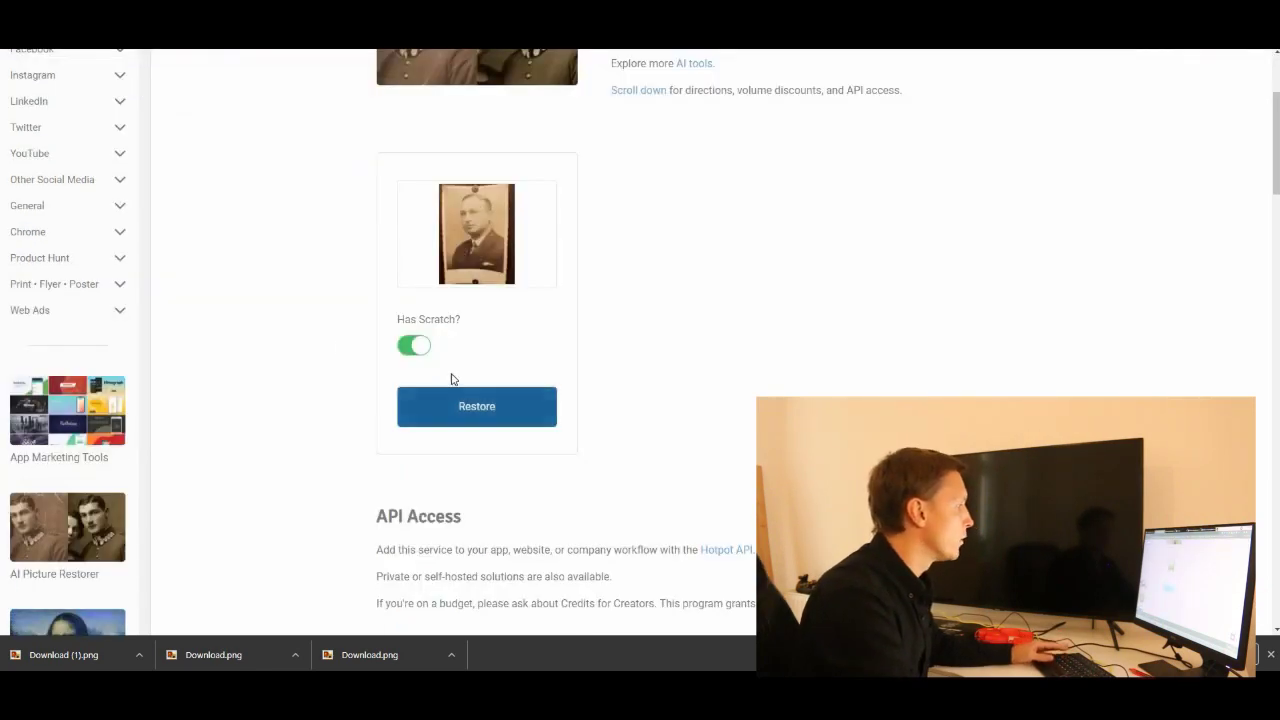
Restore the old portrait with Has Scratch? off and download the result as Hotpot.png.
left_click(419, 346)
left_click(470, 415)
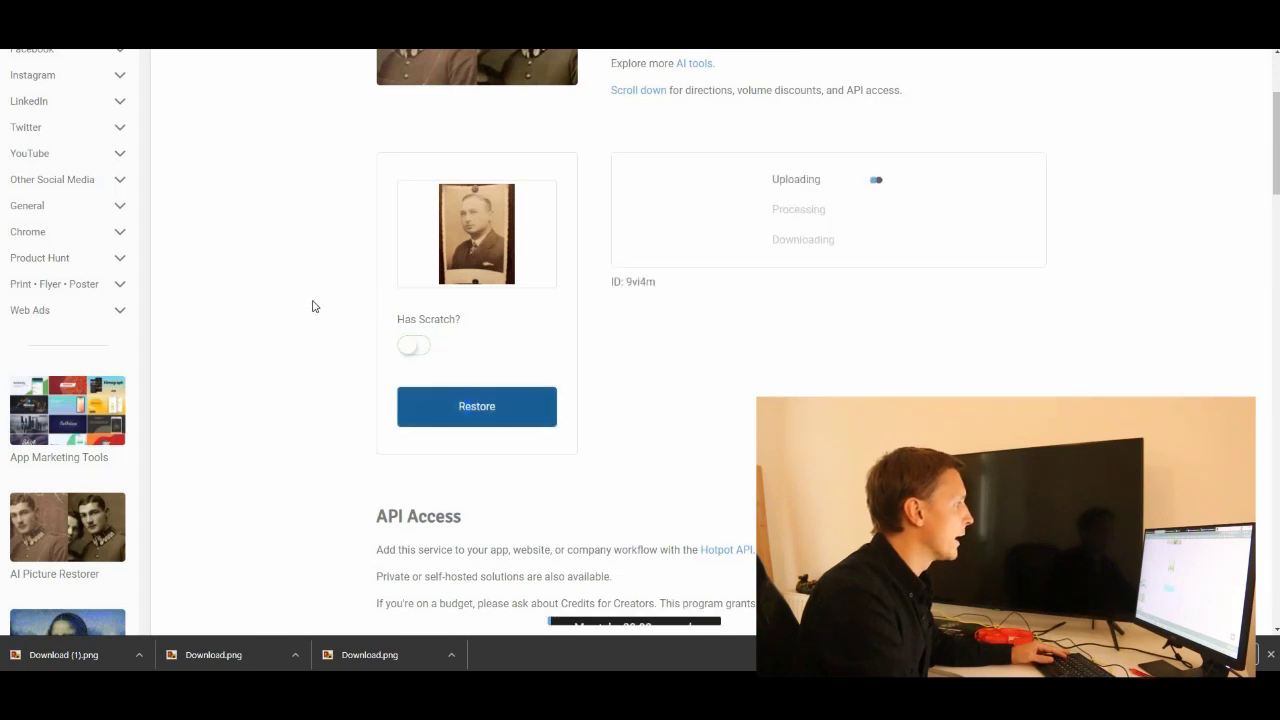
scroll(307, 306, "up", 1)
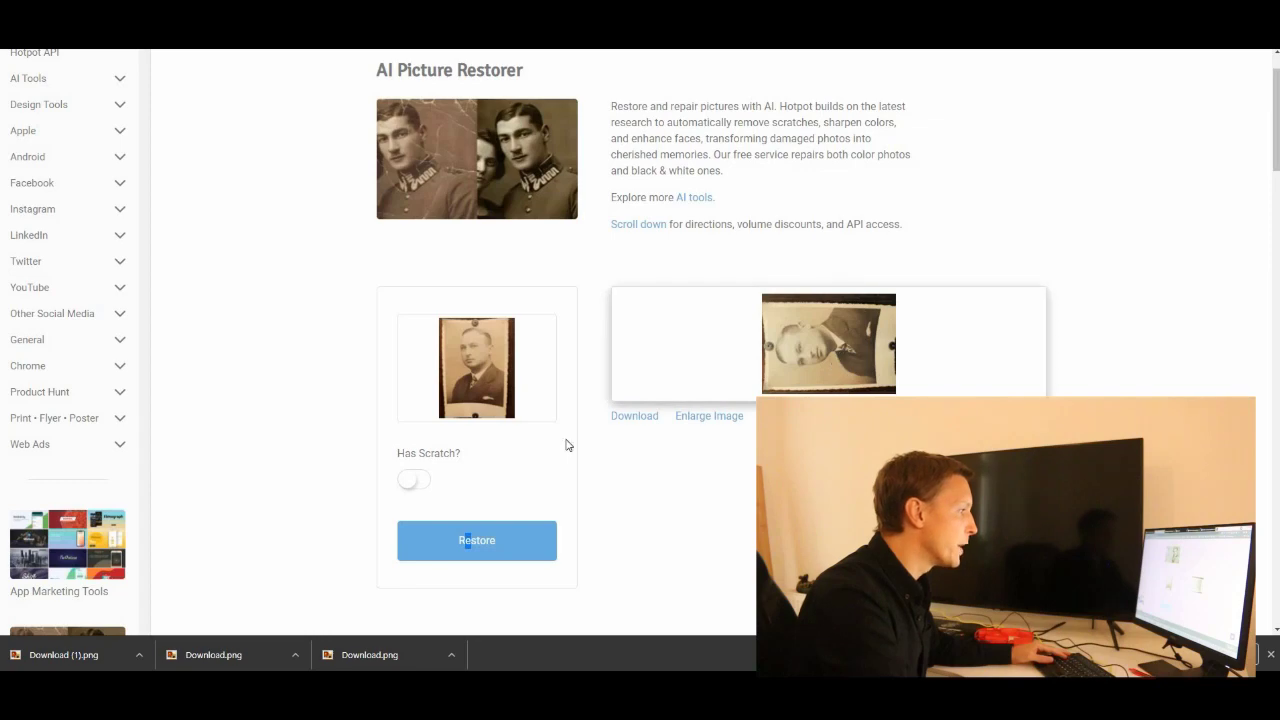
left_click(636, 416)
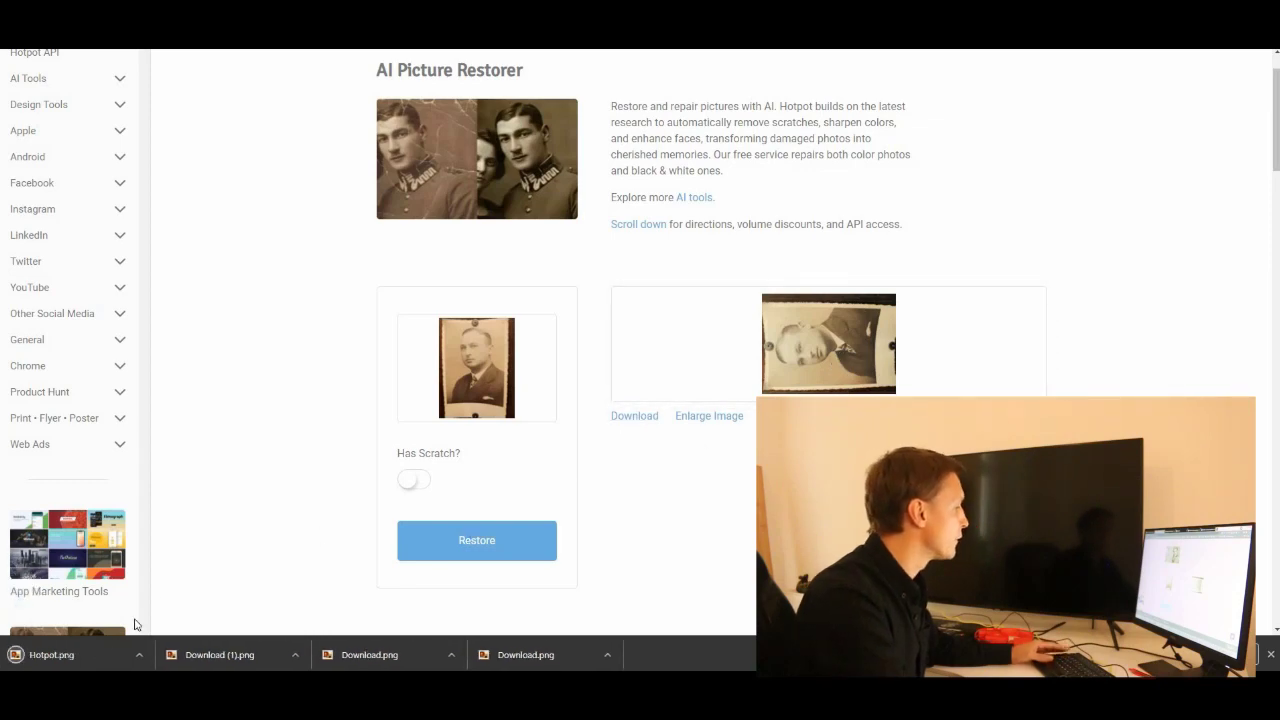
View Hotpot.png in Windows Photo Viewer, rotated clockwise to stand upright.
left_click(55, 659)
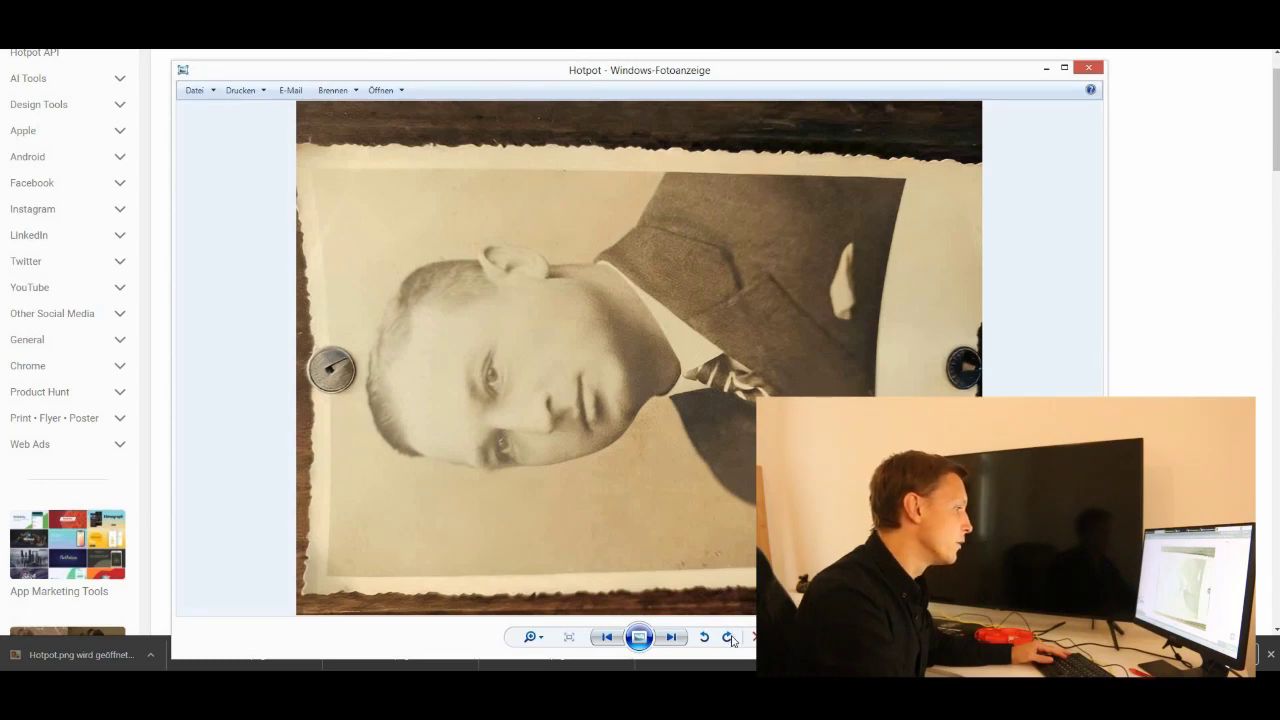
left_click(729, 638)
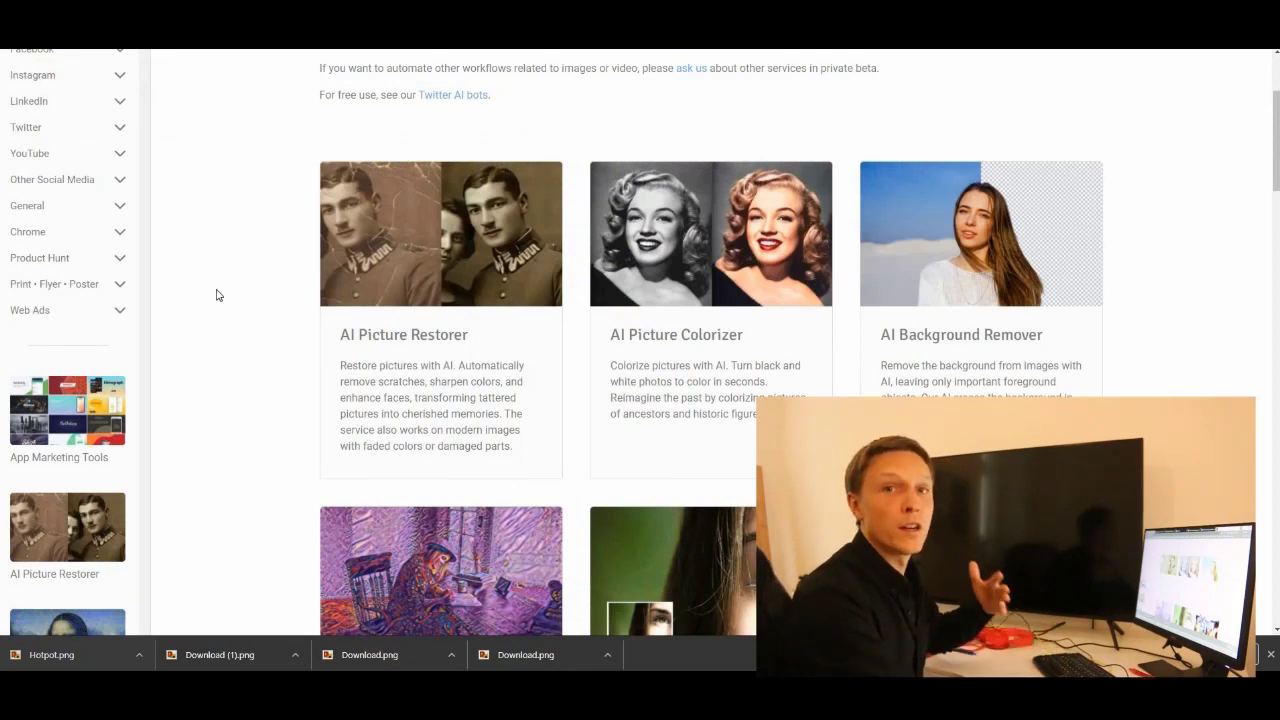
Colorize the restored photo in AI Picture Colorizer at factor 12 and download Hotpot (1).png.
left_click(730, 347)
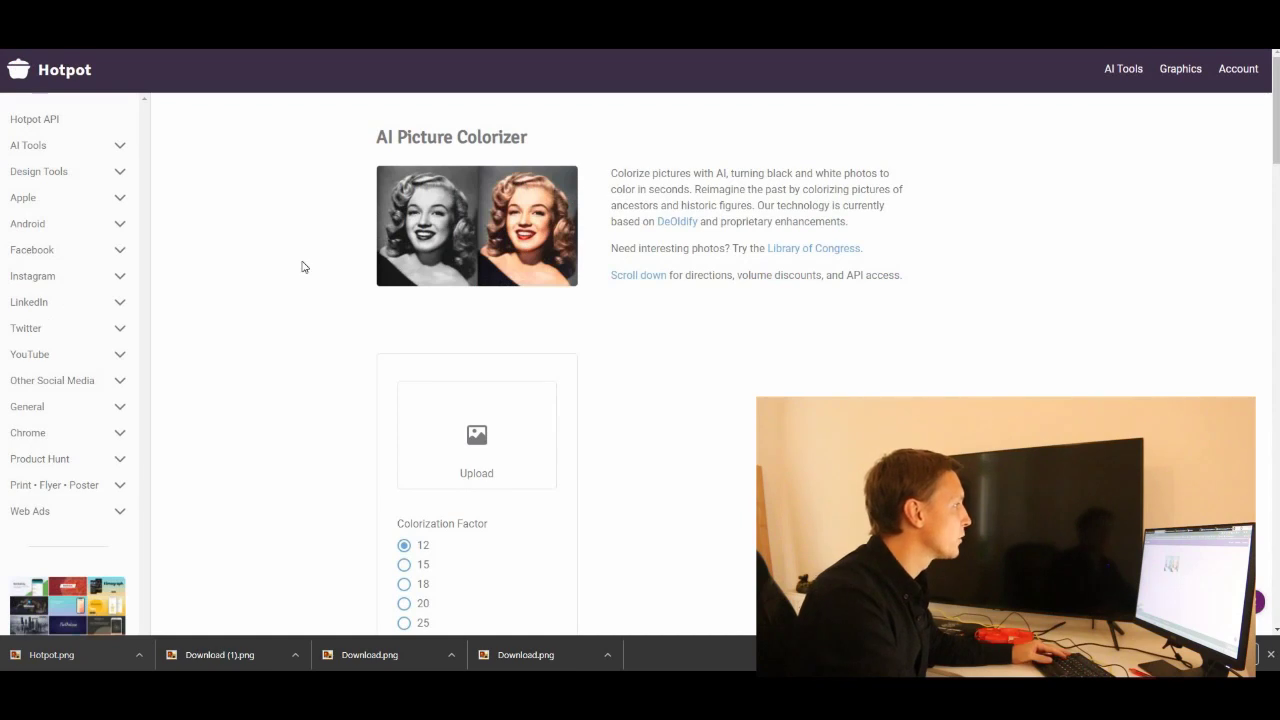
scroll(460, 368, "down", 2)
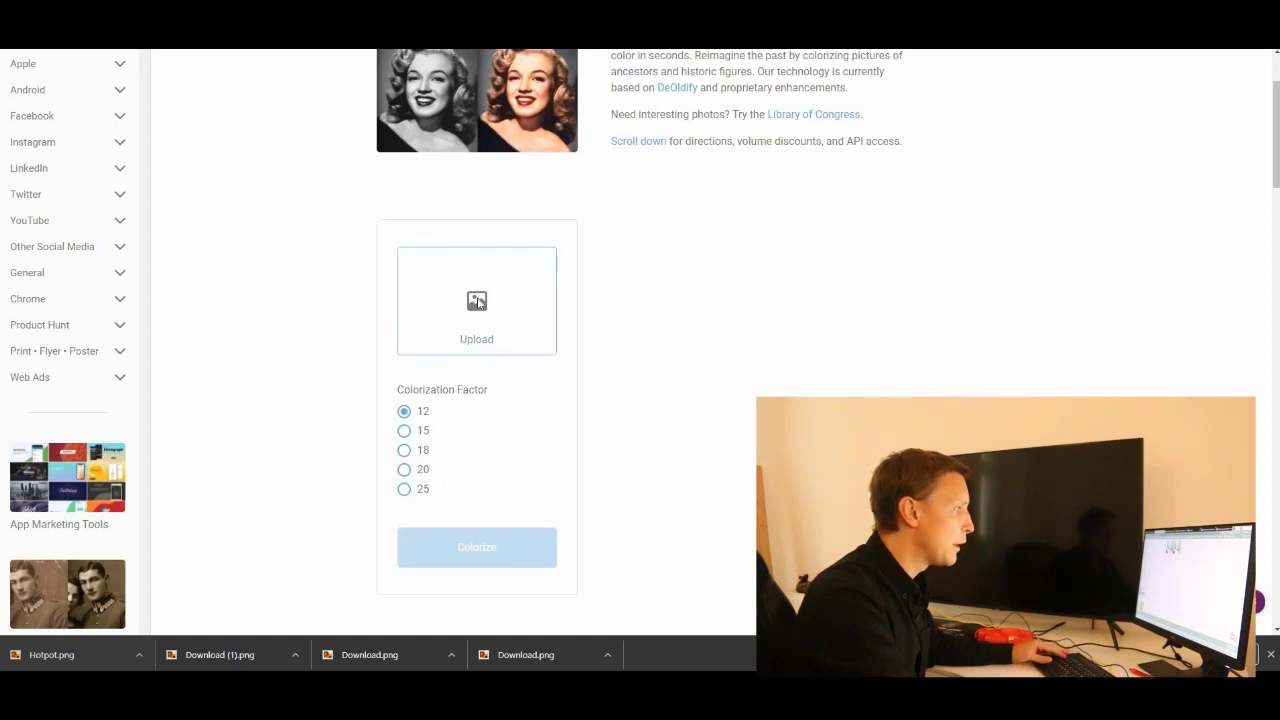
left_click(476, 307)
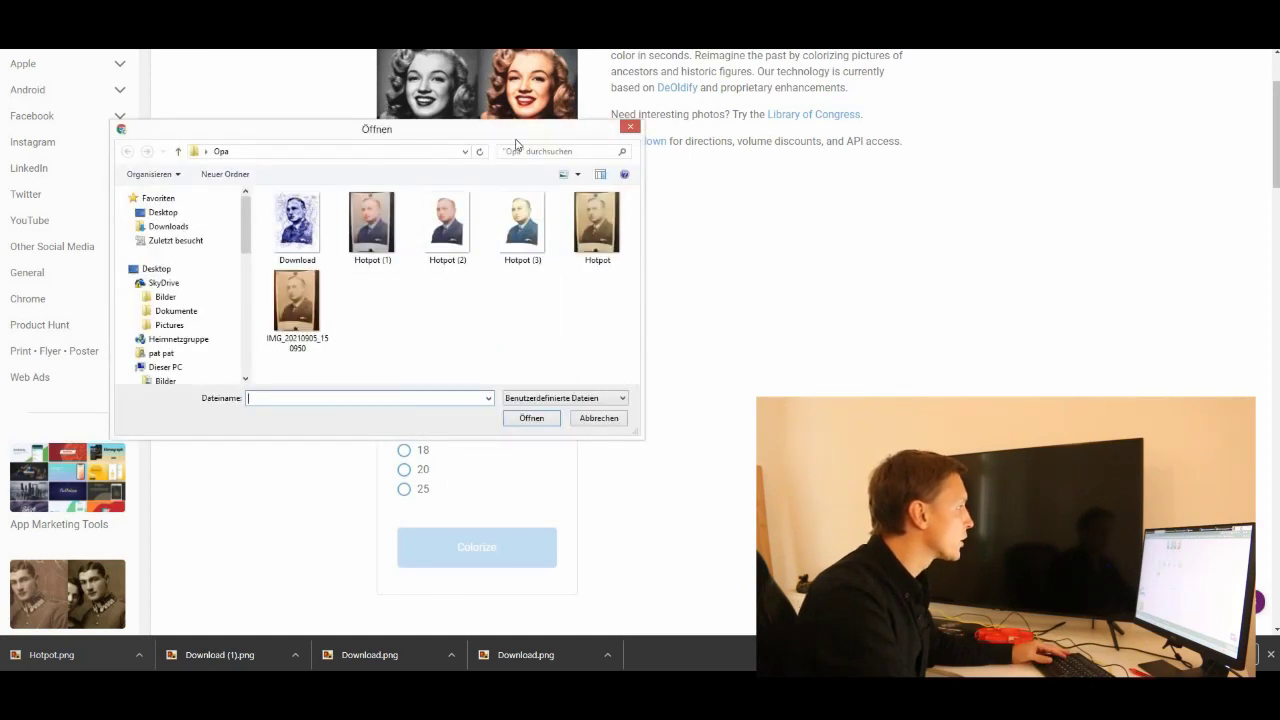
left_click(182, 151)
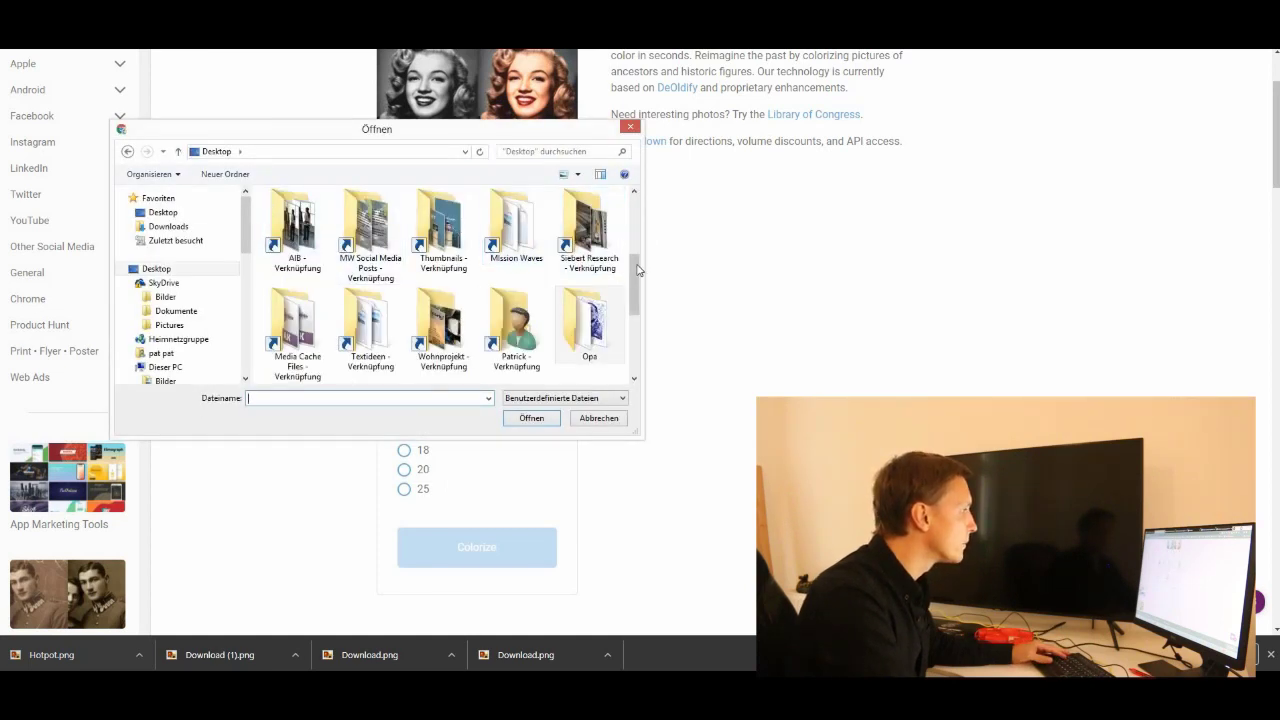
key("Escape")
left_click(628, 364)
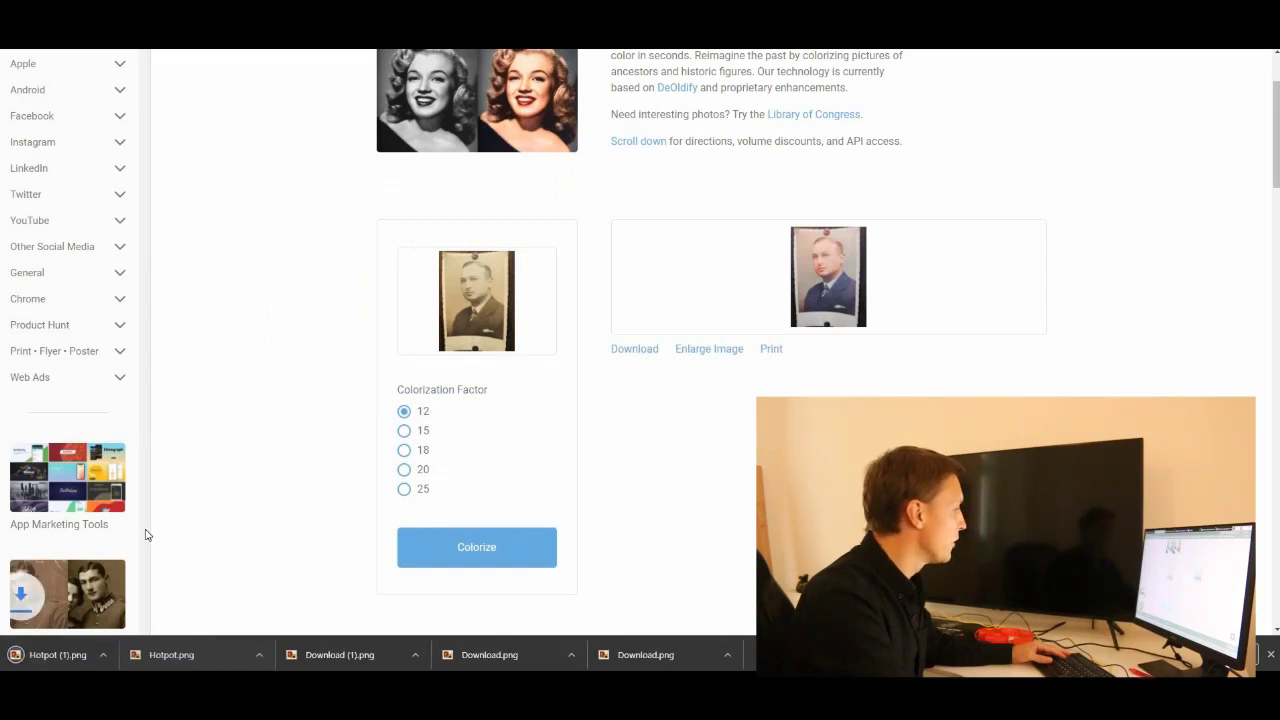
left_click(56, 651)
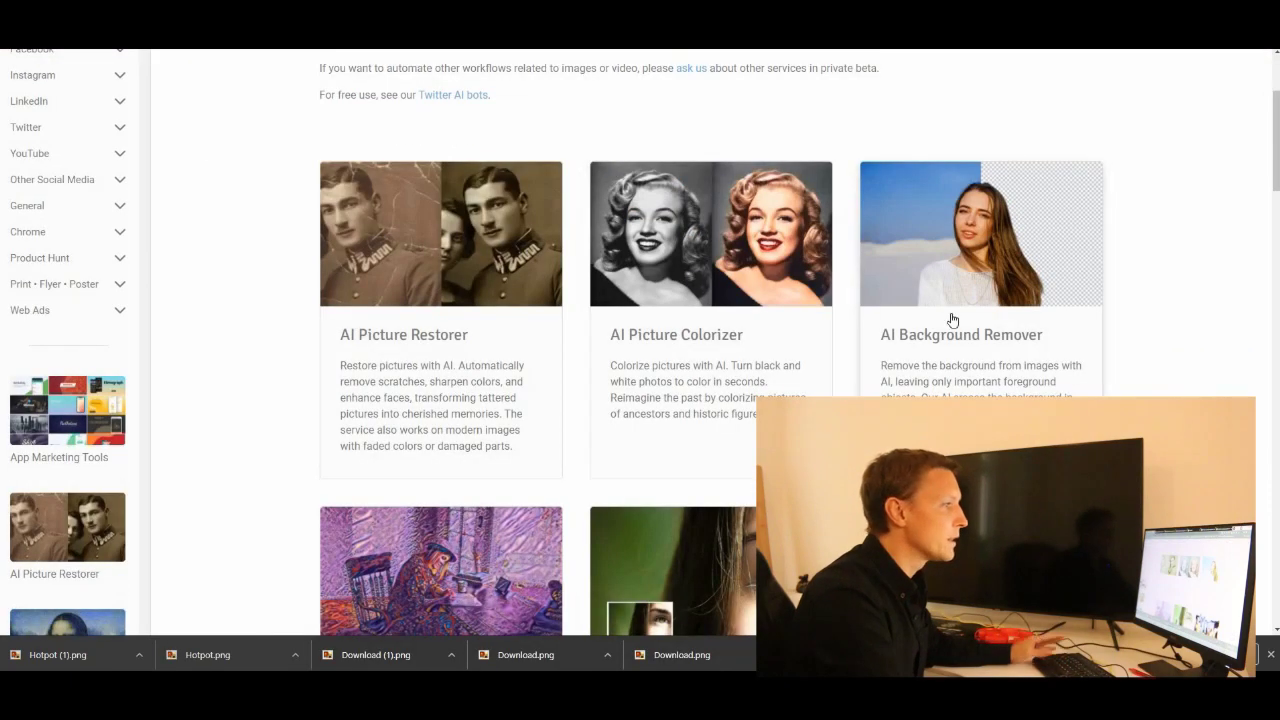
left_click(955, 320)
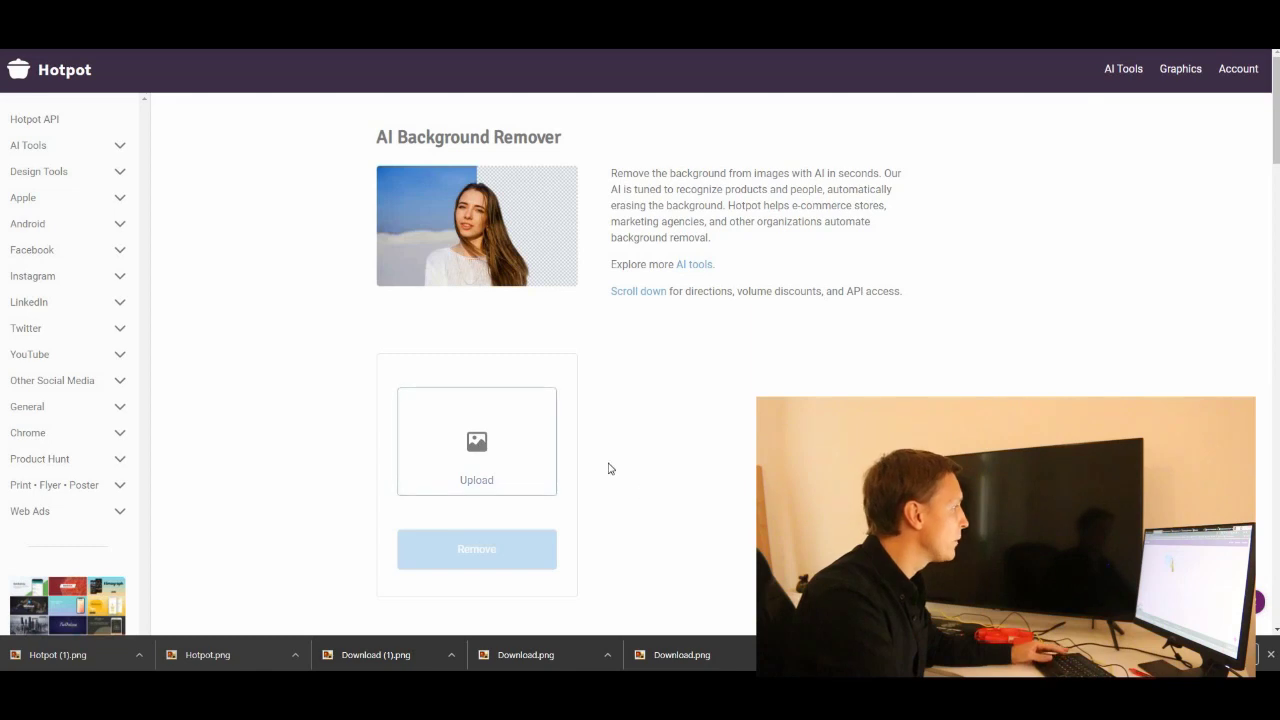
Remove the background from Hotpot (1) and download the cut-out as Hotpot (2).png.
left_click(297, 224)
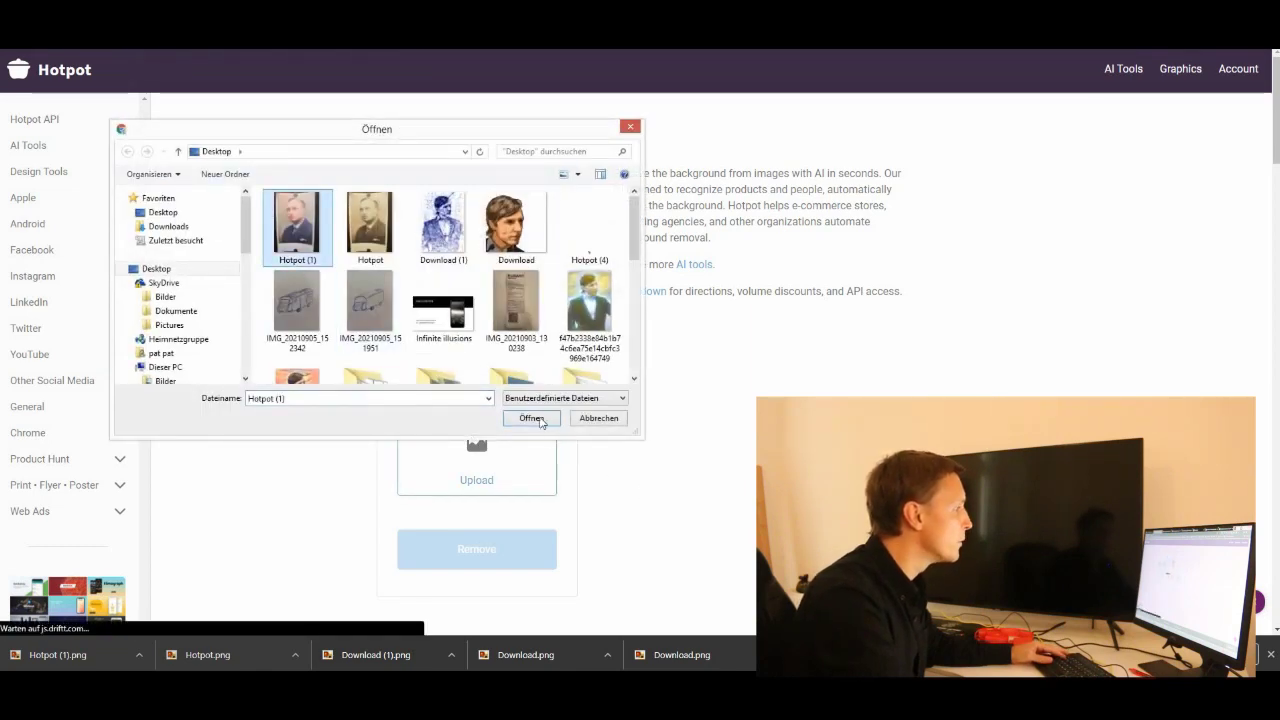
left_click(540, 421)
scroll(330, 404, "down", 1)
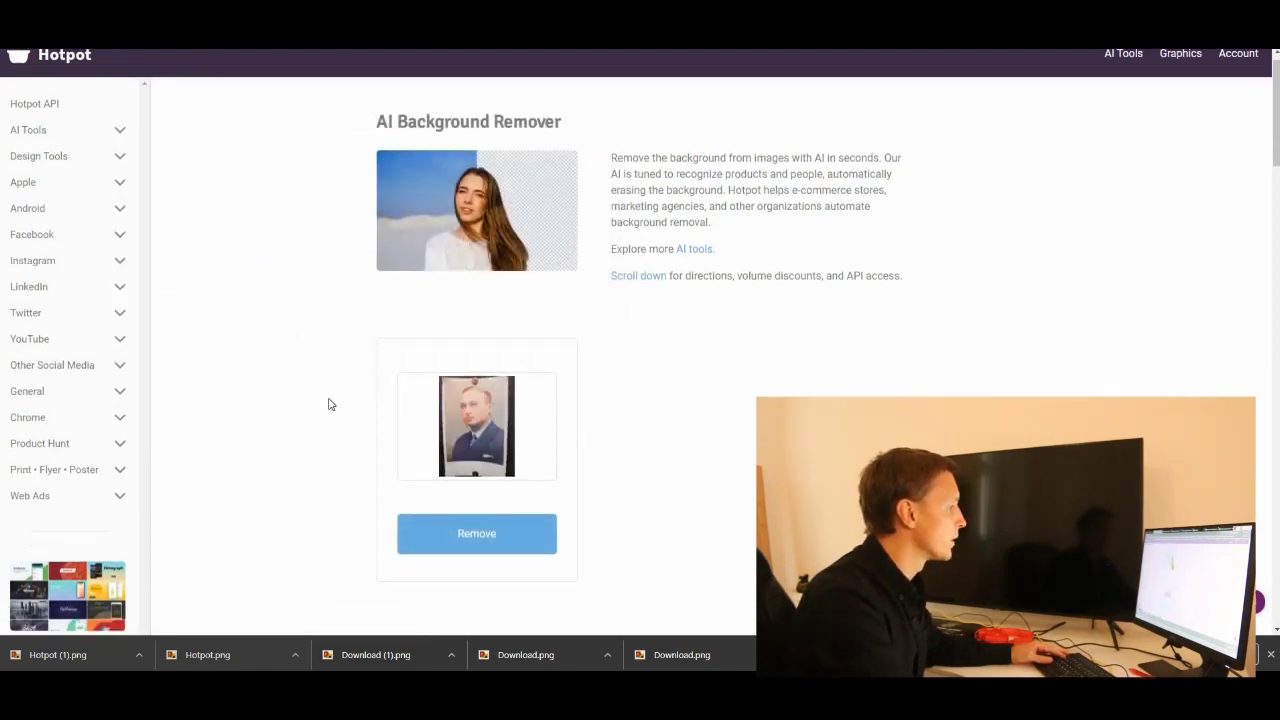
scroll(330, 404, "down", 2)
left_click(443, 409)
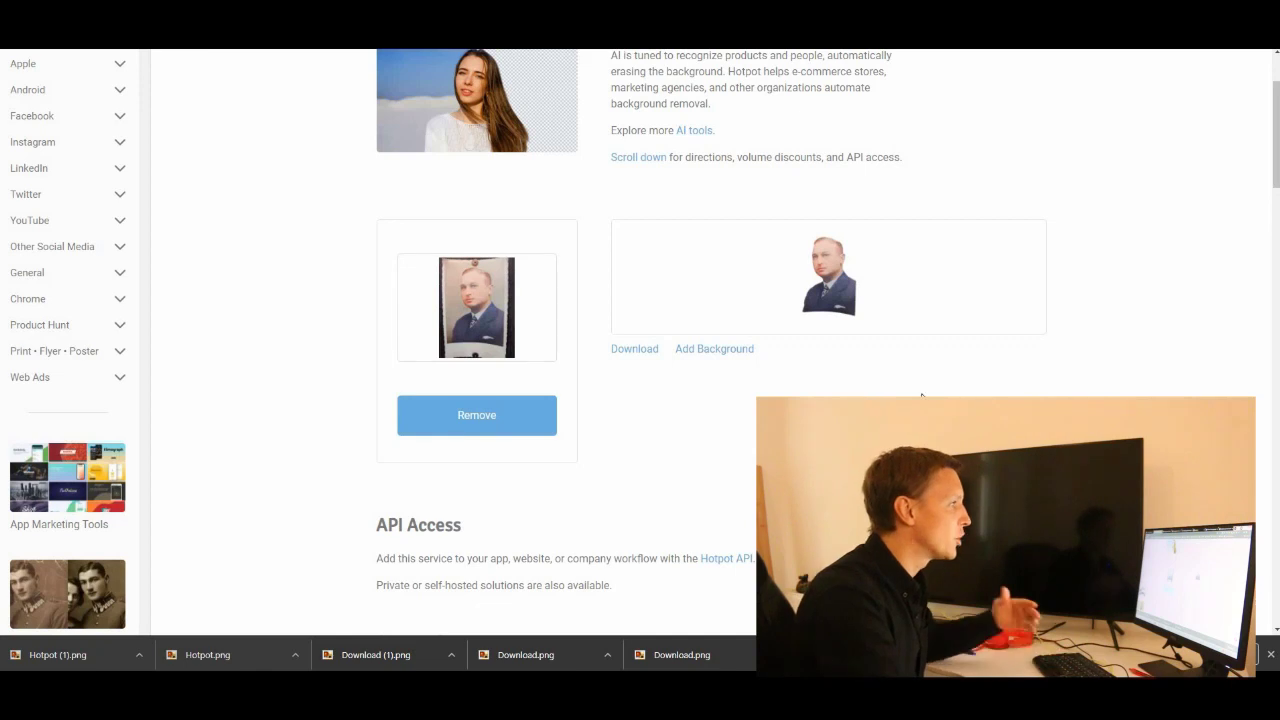
left_click(634, 349)
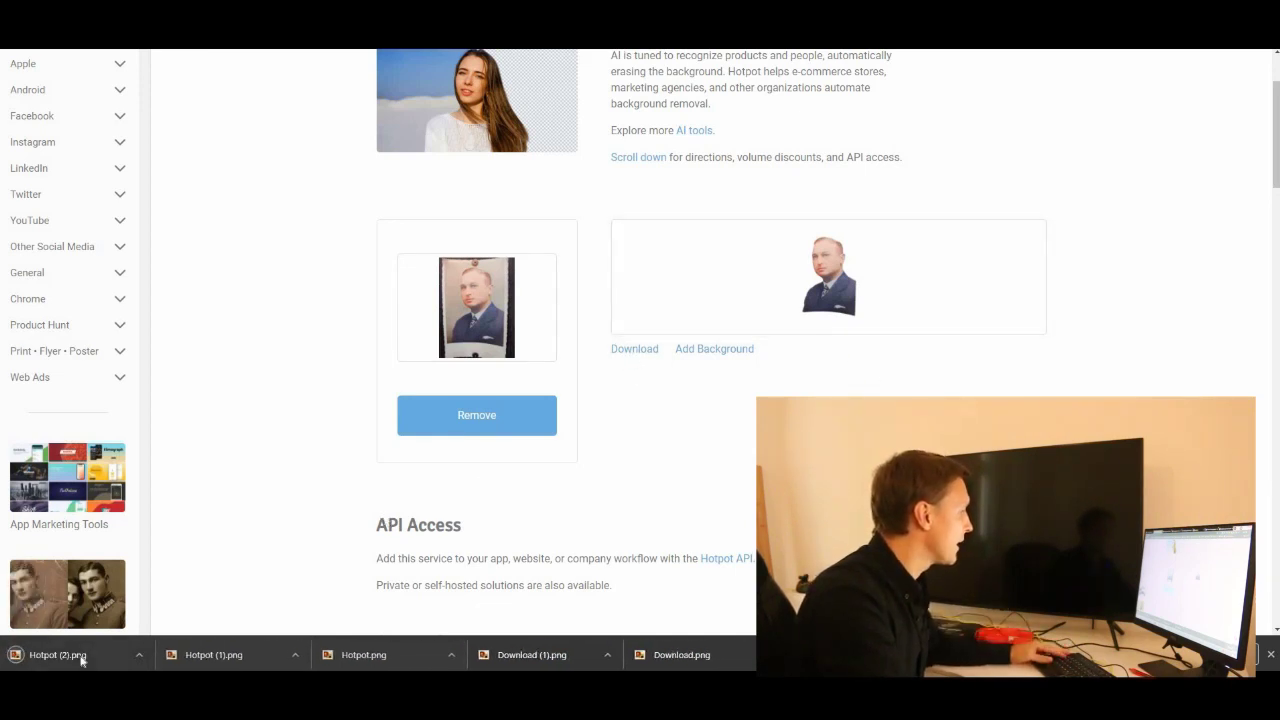
left_click(82, 660)
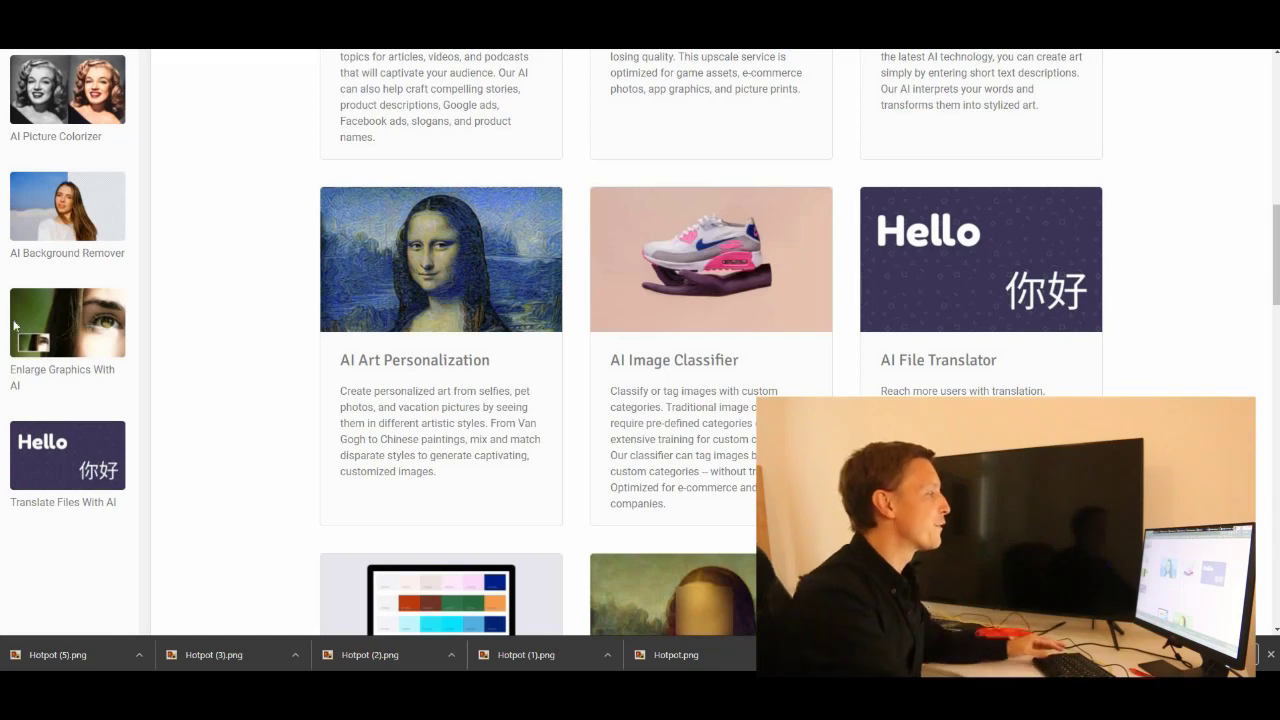
left_click(446, 374)
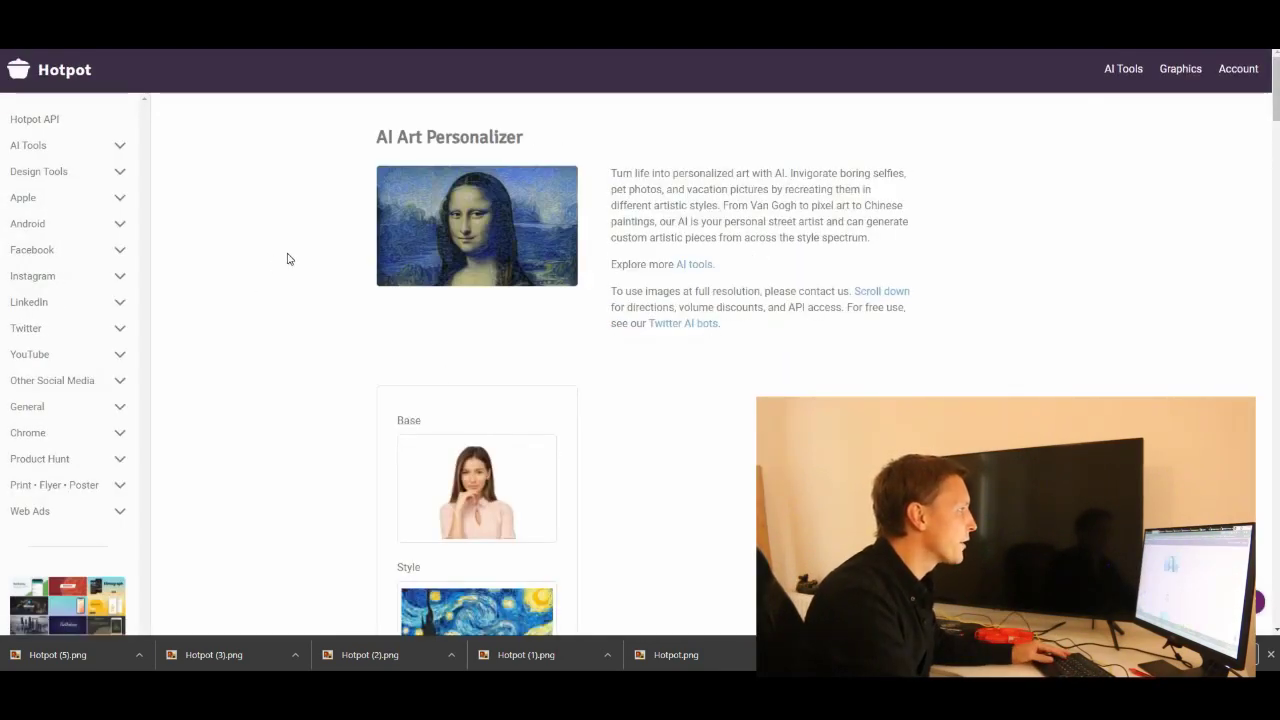
Load the cut-out portrait as the Base image in AI Art Personalizer.
scroll(490, 280, "down", 2)
left_click(550, 278)
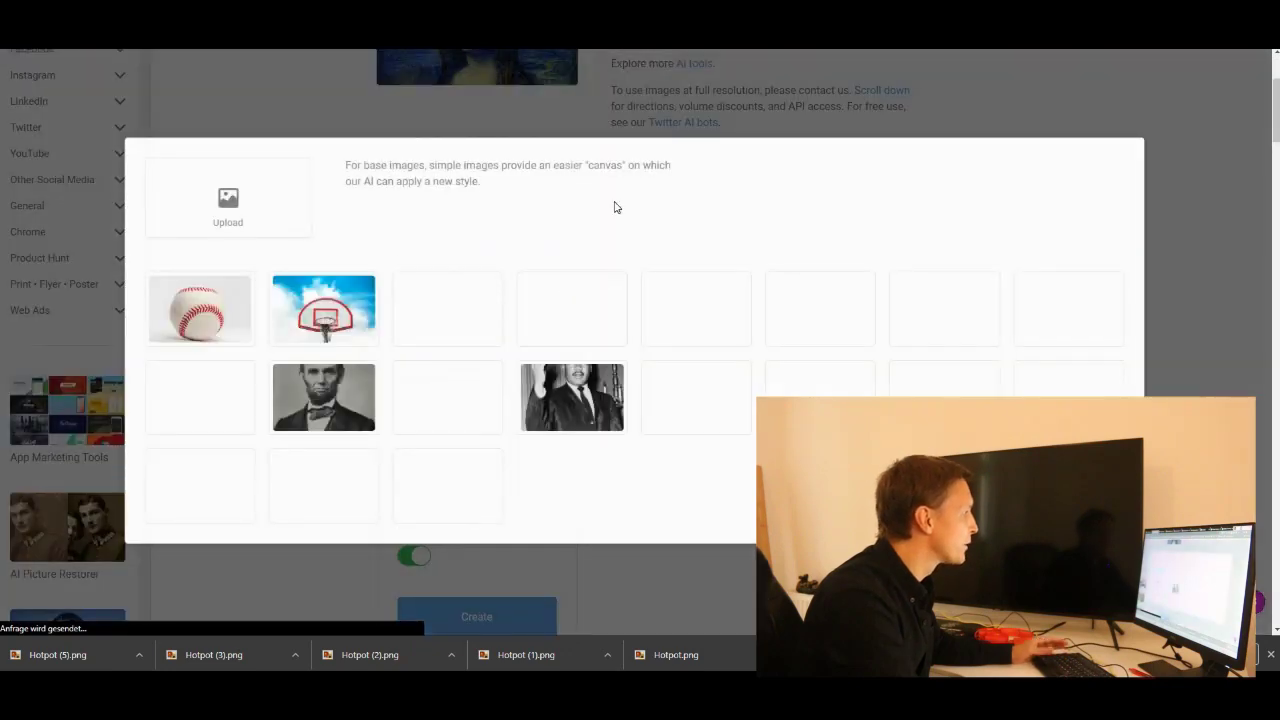
left_click(252, 204)
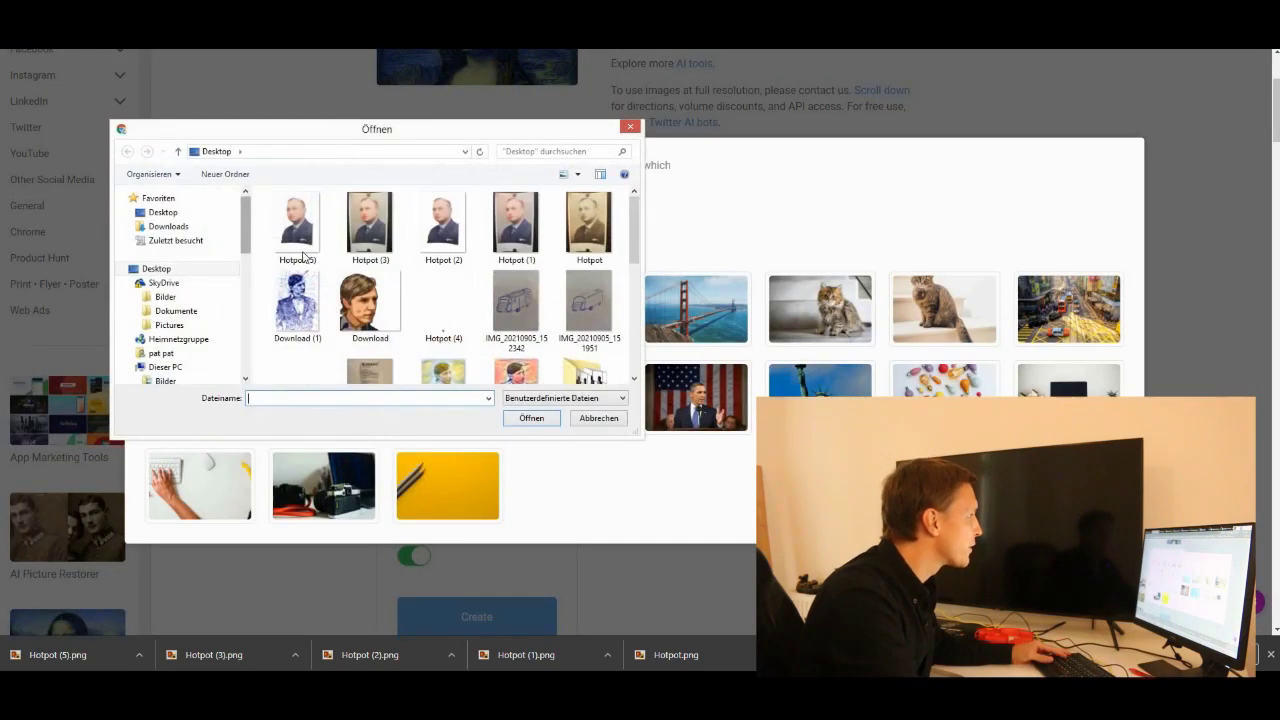
double_click(442, 224)
Use The Scream as the style and download the artwork as Hotpot (6).png.
left_click(468, 360)
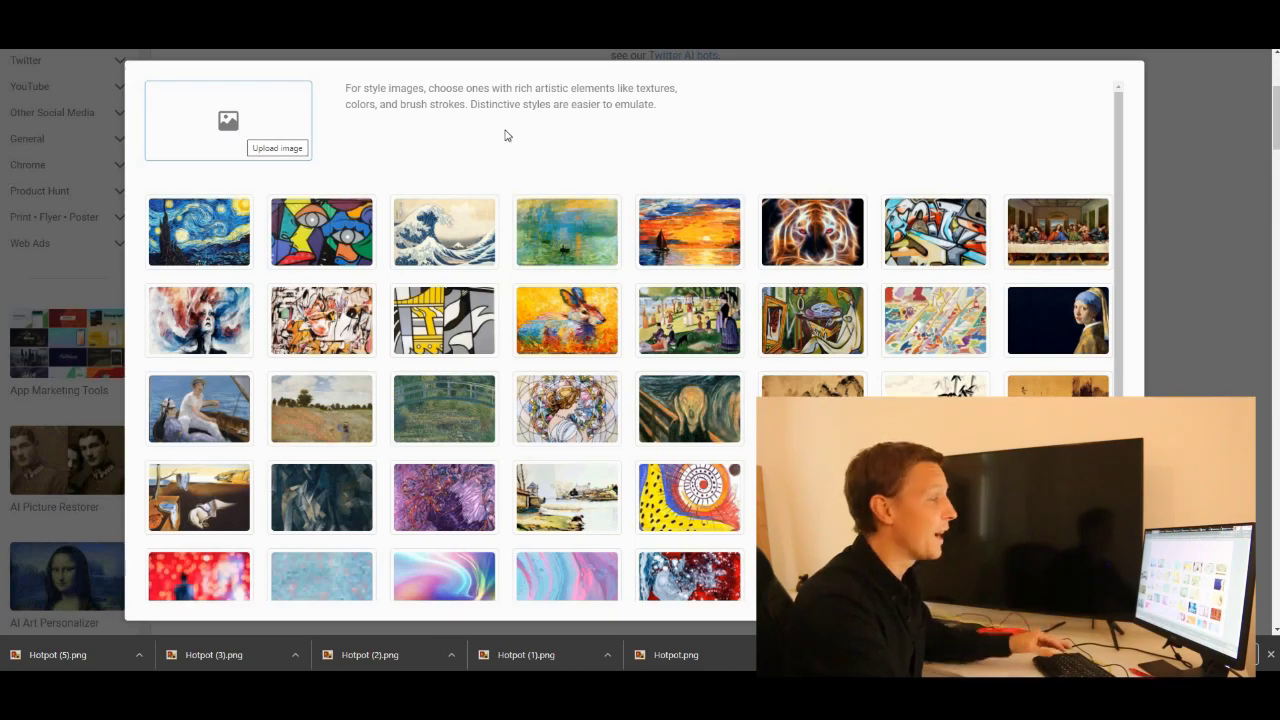
scroll(635, 163, "down", 1)
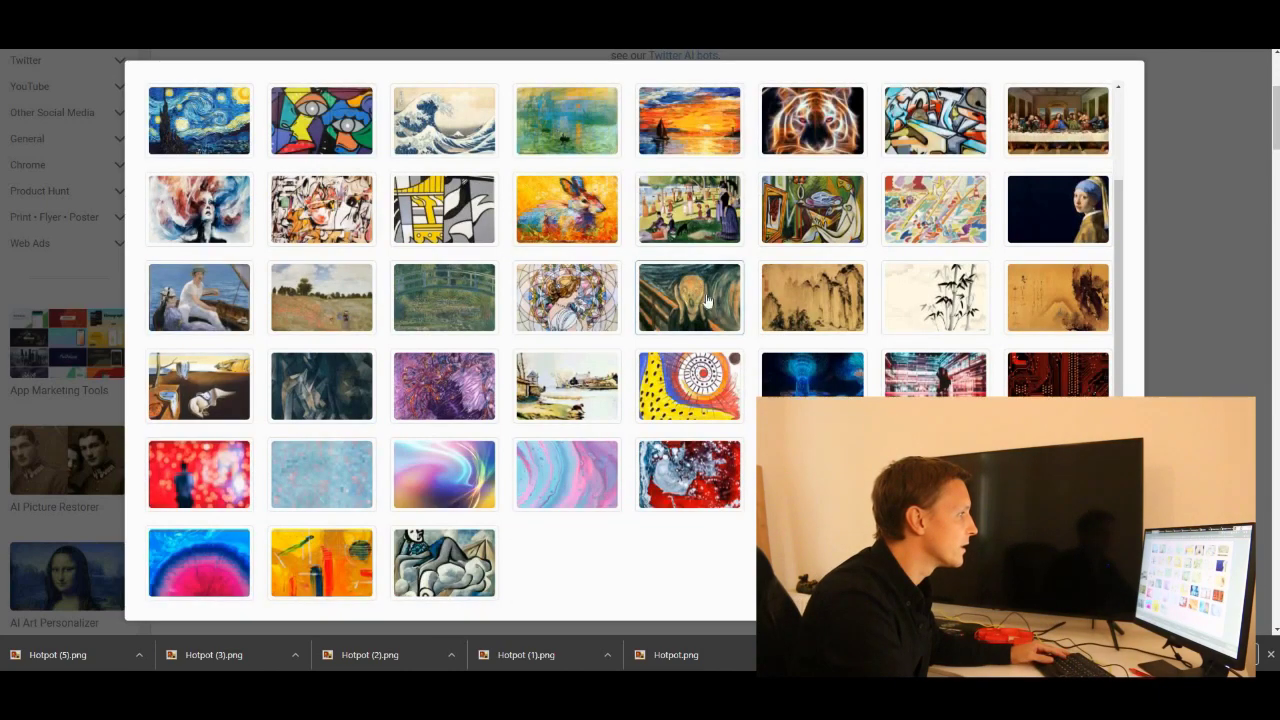
left_click(1231, 338)
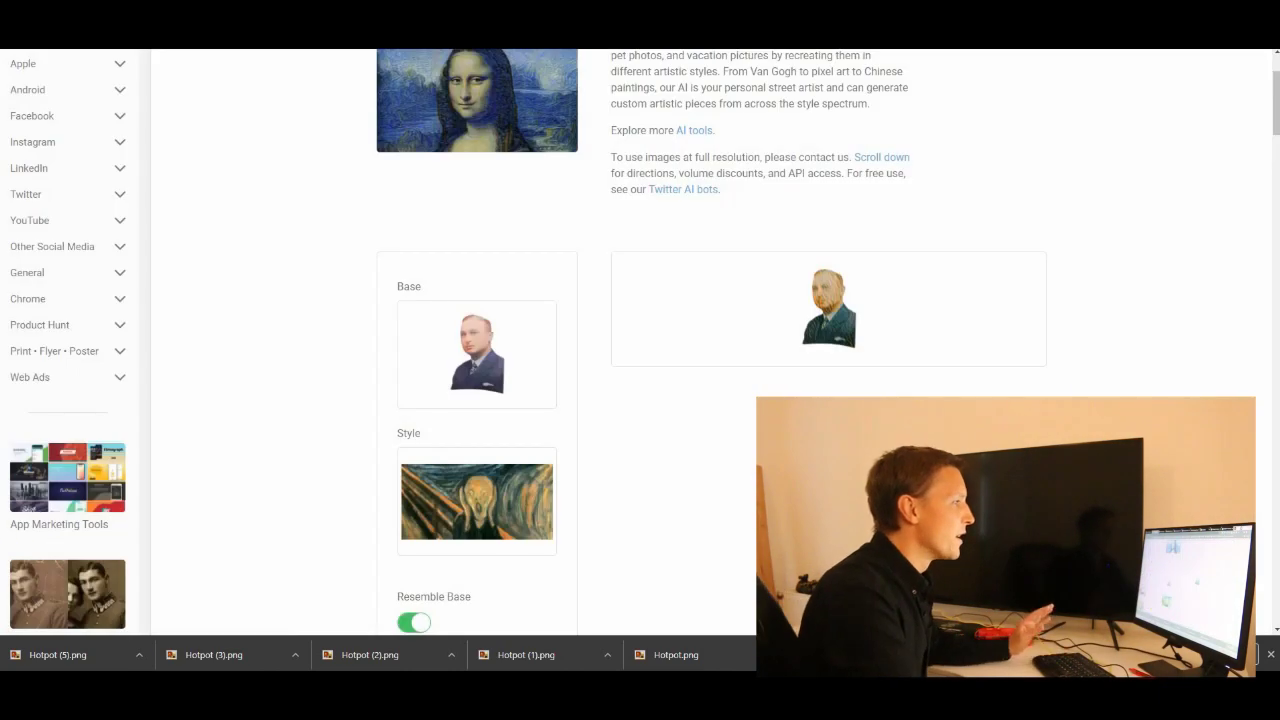
left_click(825, 297)
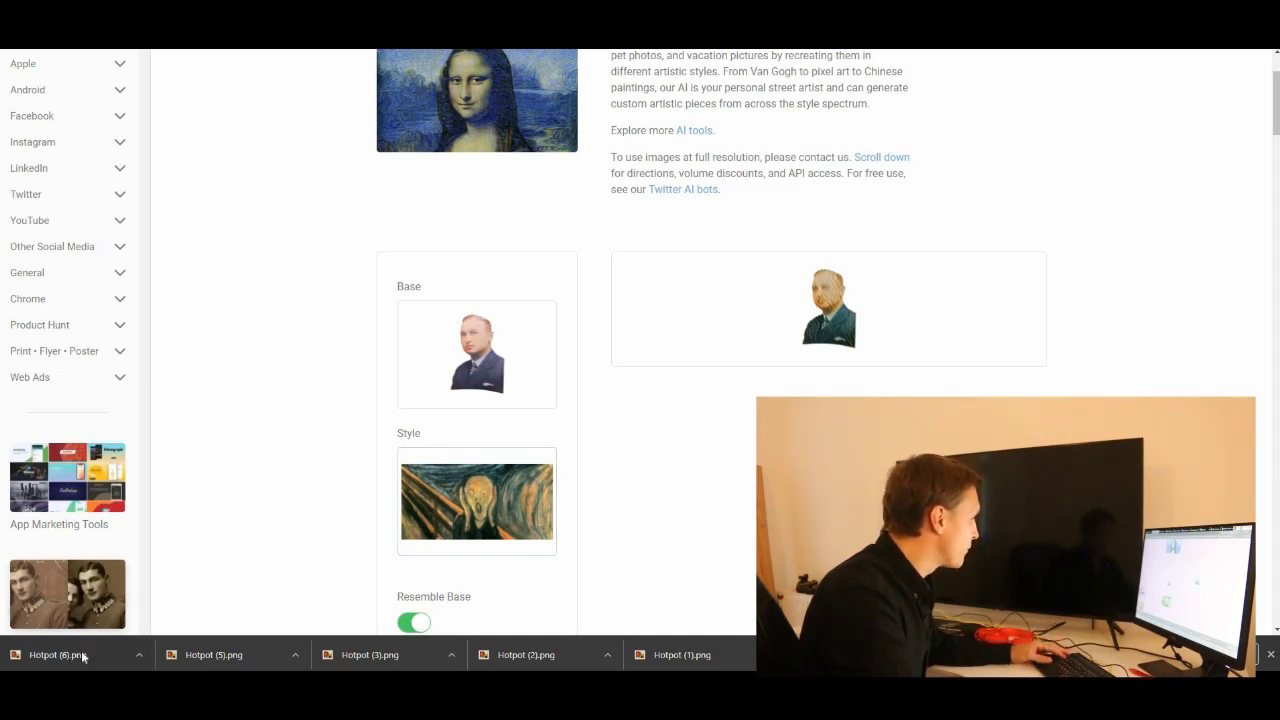
Show Hotpot (6).png in Windows Photo Viewer with the window widened for a larger view.
left_click(72, 656)
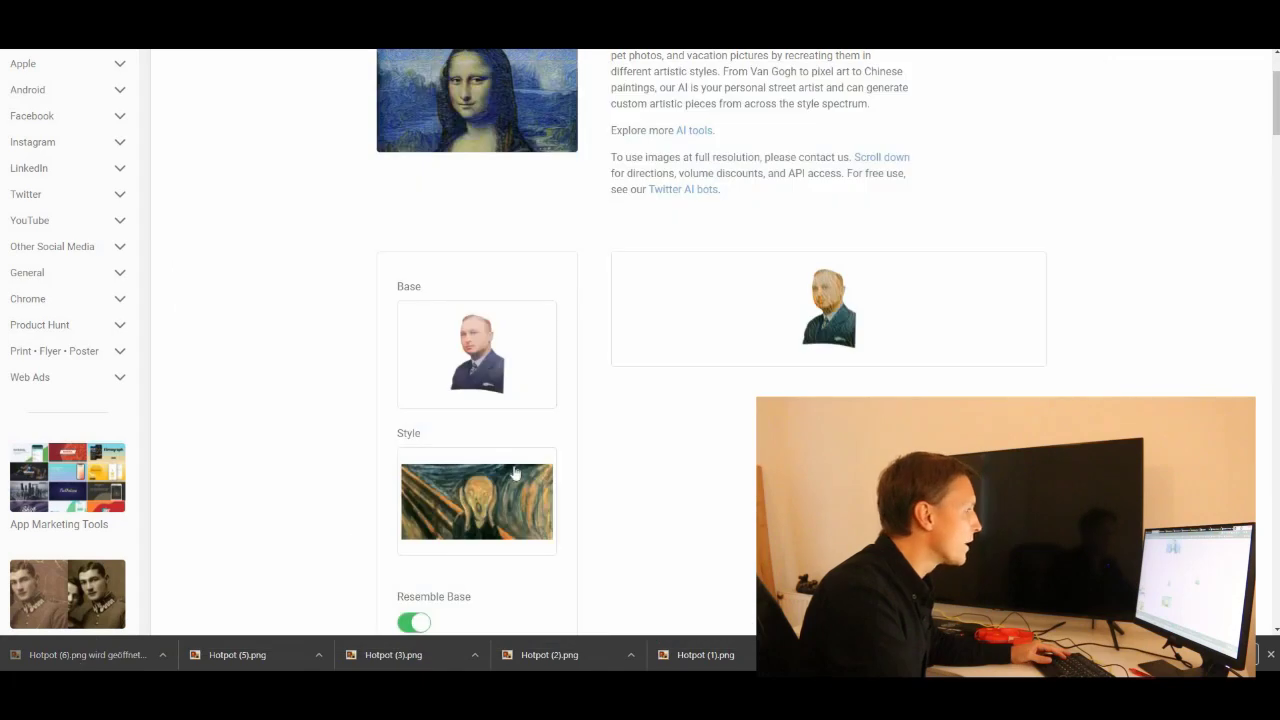
key("alt+Tab")
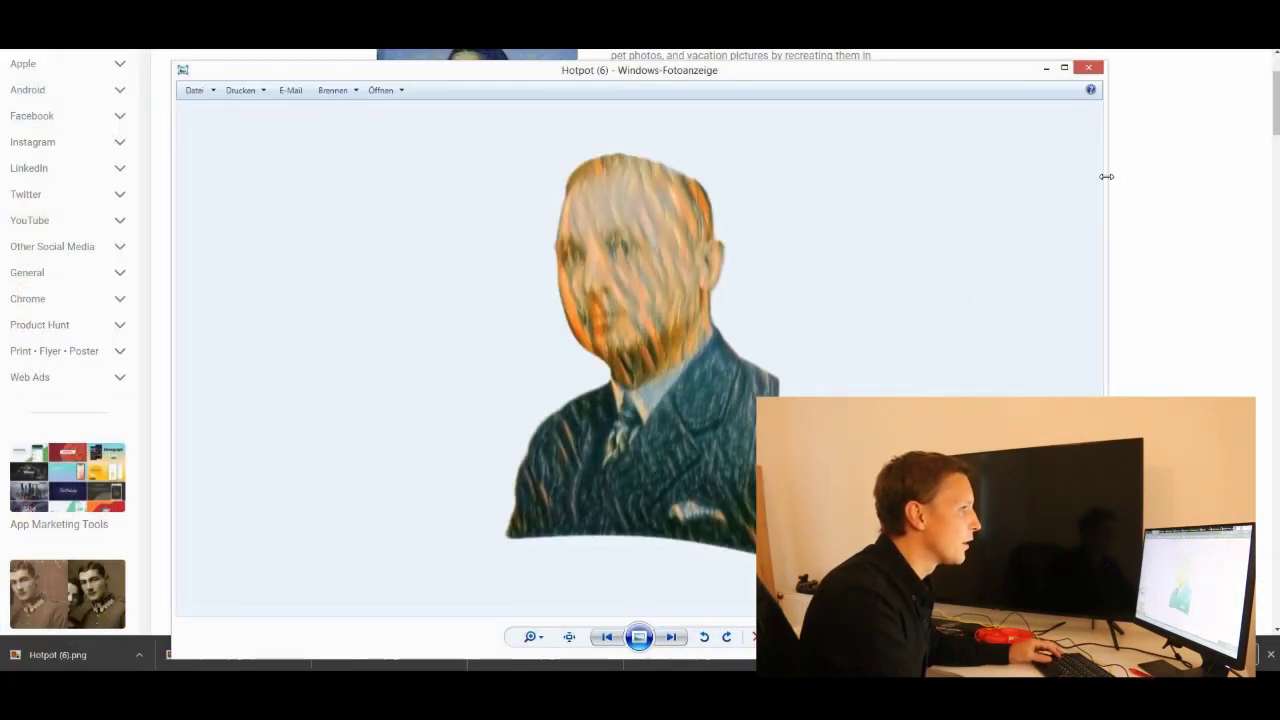
left_click_drag(1106, 176, 1213, 177)
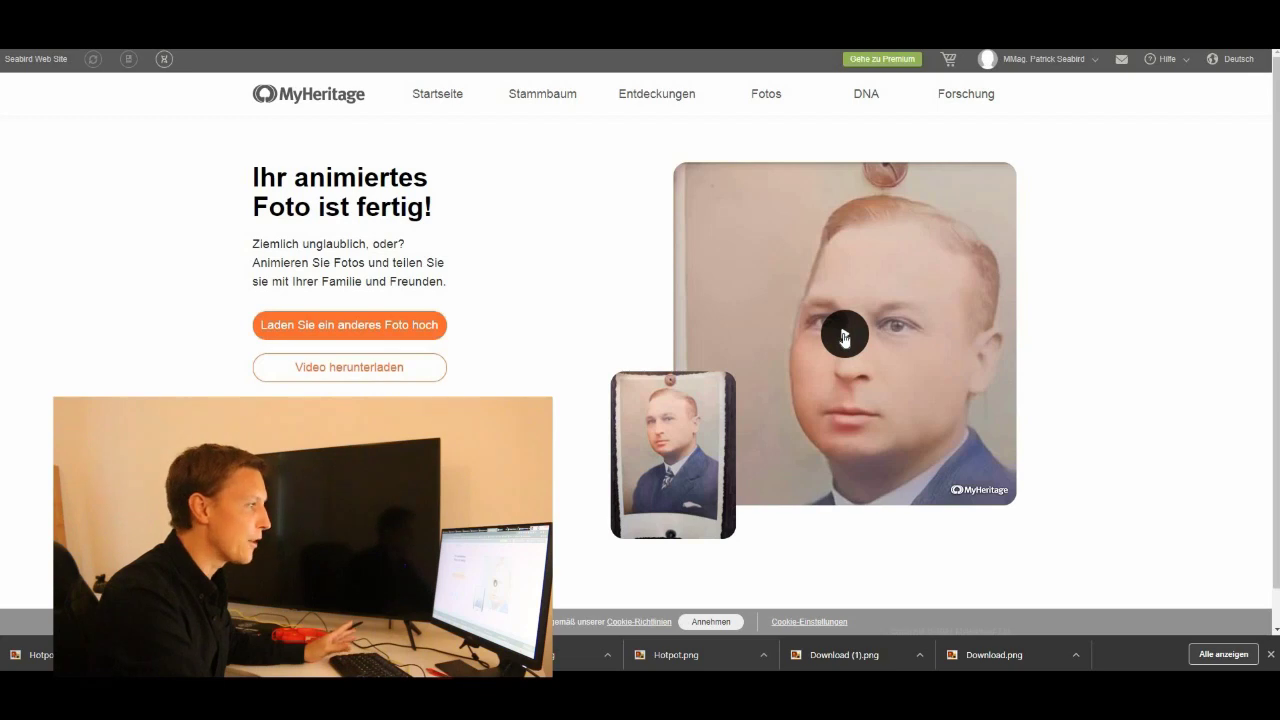
Start playback of the animated grandfather portrait in Deep Nostalgia.
left_click(843, 337)
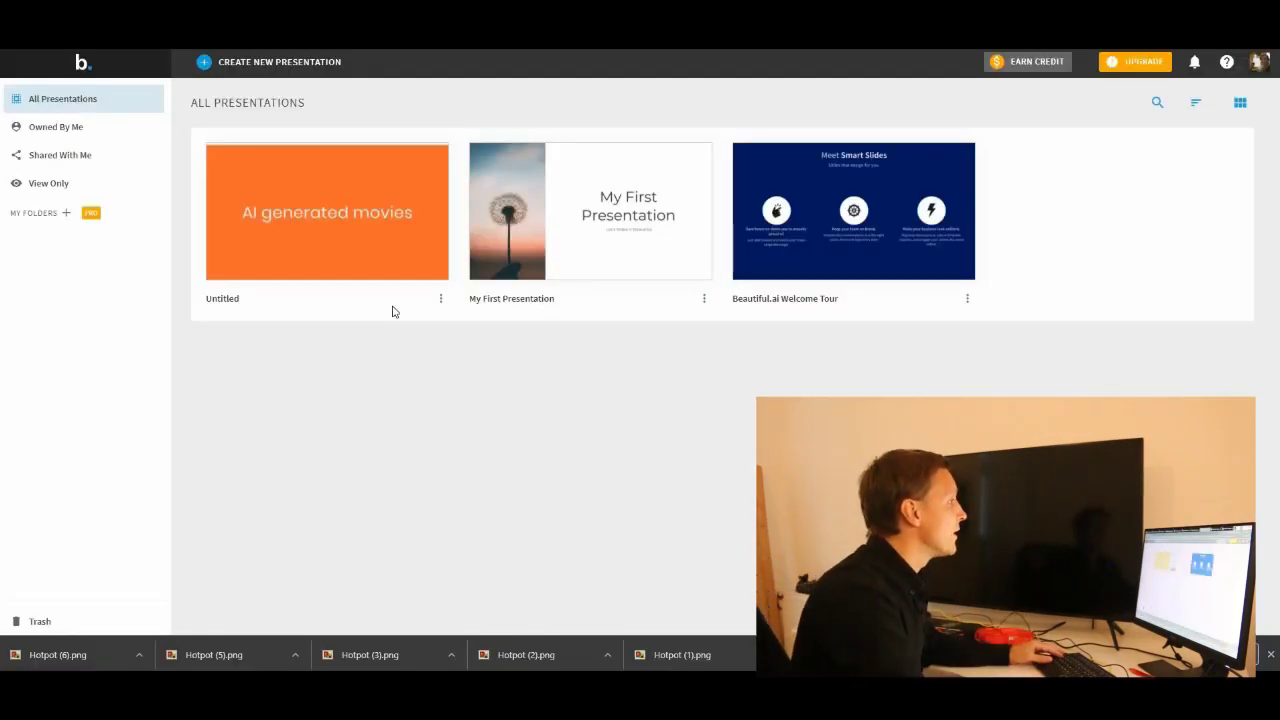
Begin a new Beautiful.ai presentation from the dashboard's Create New Presentation button.
left_click(280, 62)
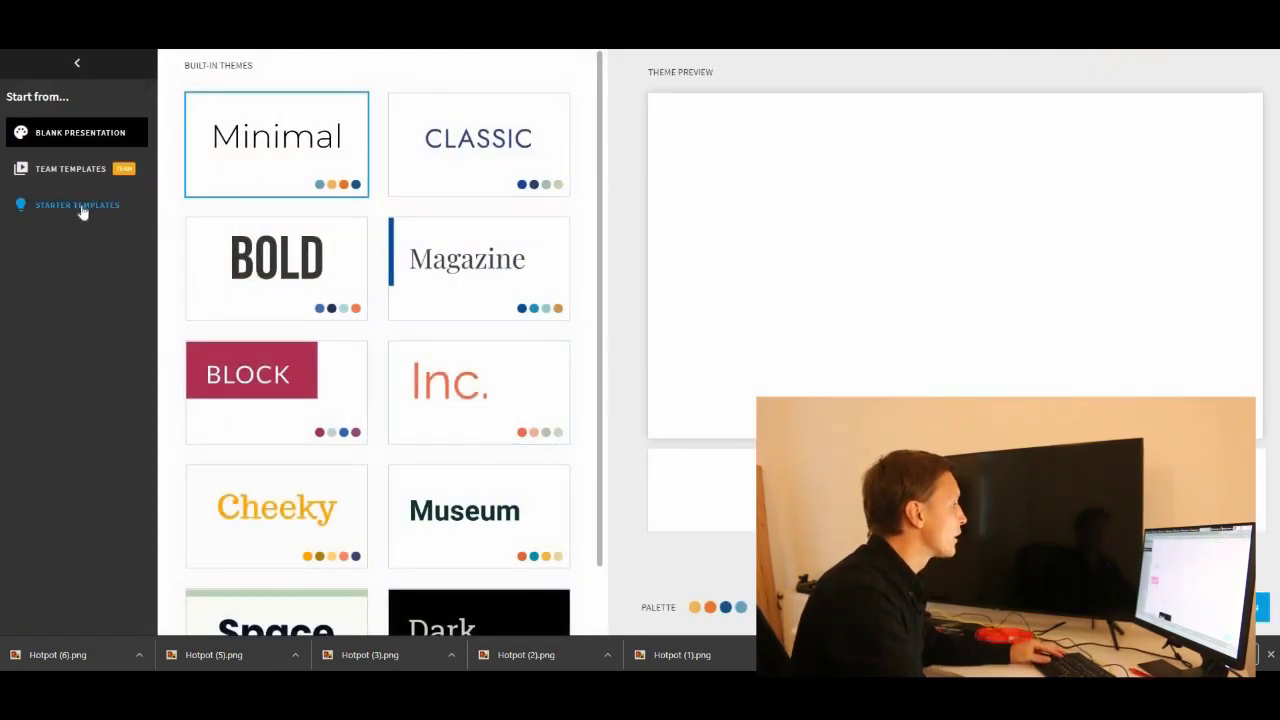
Browse Starter Templates and load the Startup Pitch Deck—Series A template.
left_click(83, 210)
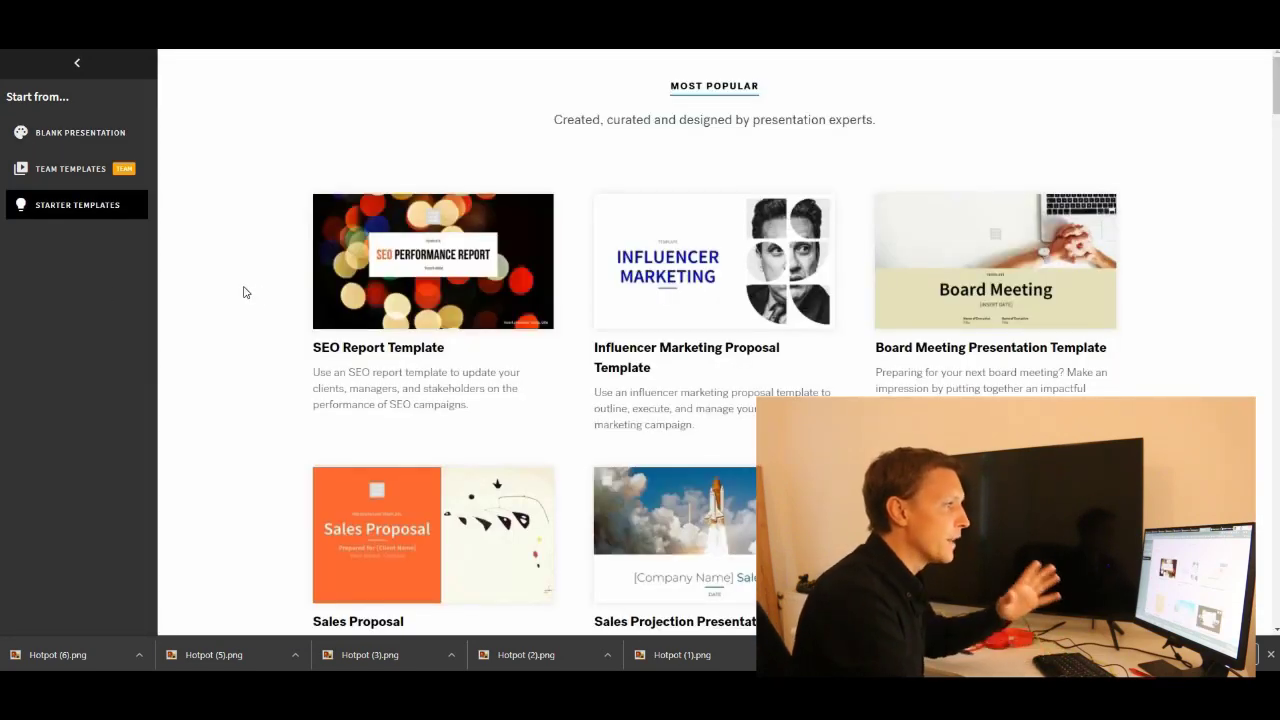
scroll(243, 292, "down", 1)
scroll(242, 290, "down", 2)
scroll(241, 288, "down", 2)
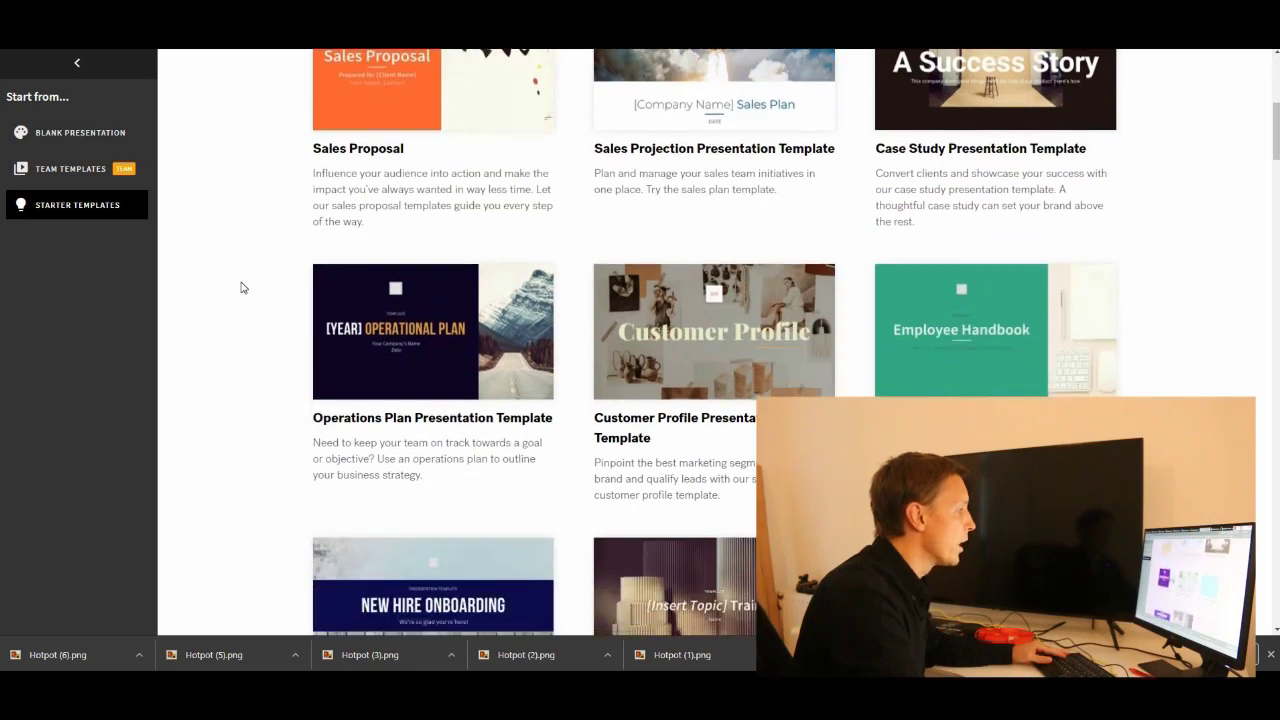
scroll(240, 288, "down", 2)
scroll(239, 287, "down", 1)
scroll(237, 286, "down", 1)
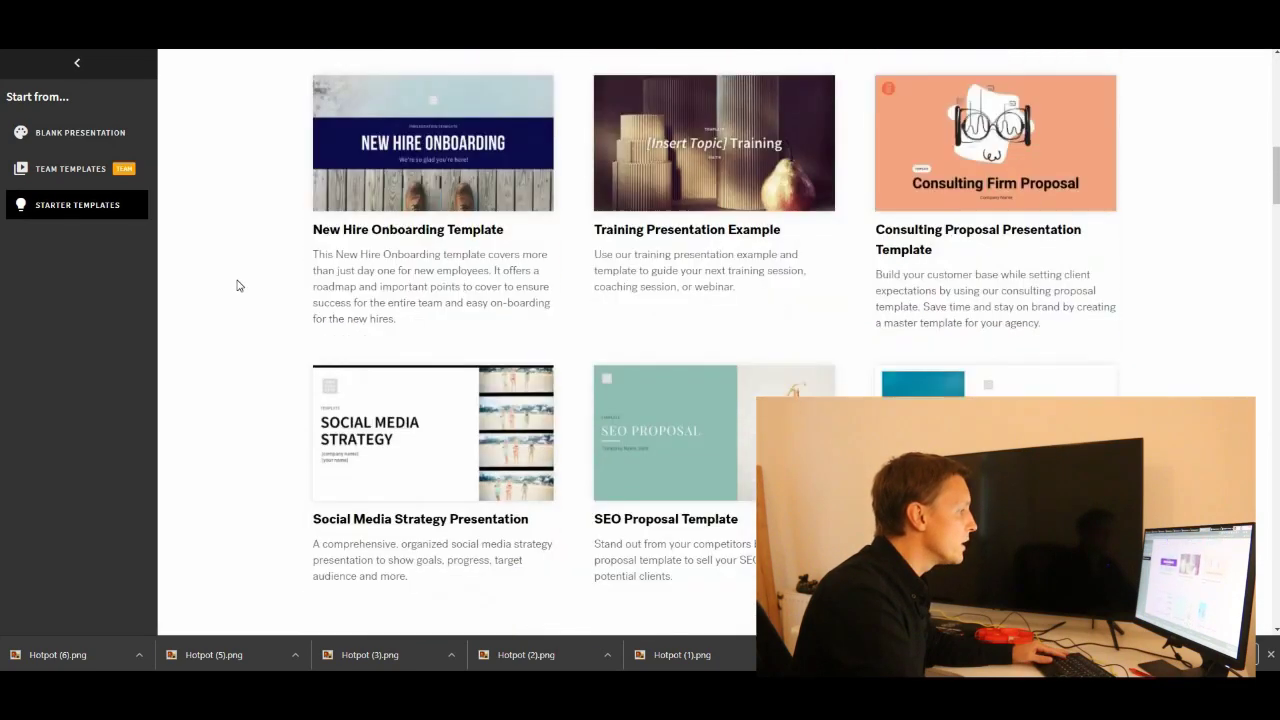
scroll(237, 286, "down", 2)
scroll(237, 286, "down", 2)
scroll(237, 286, "down", 1)
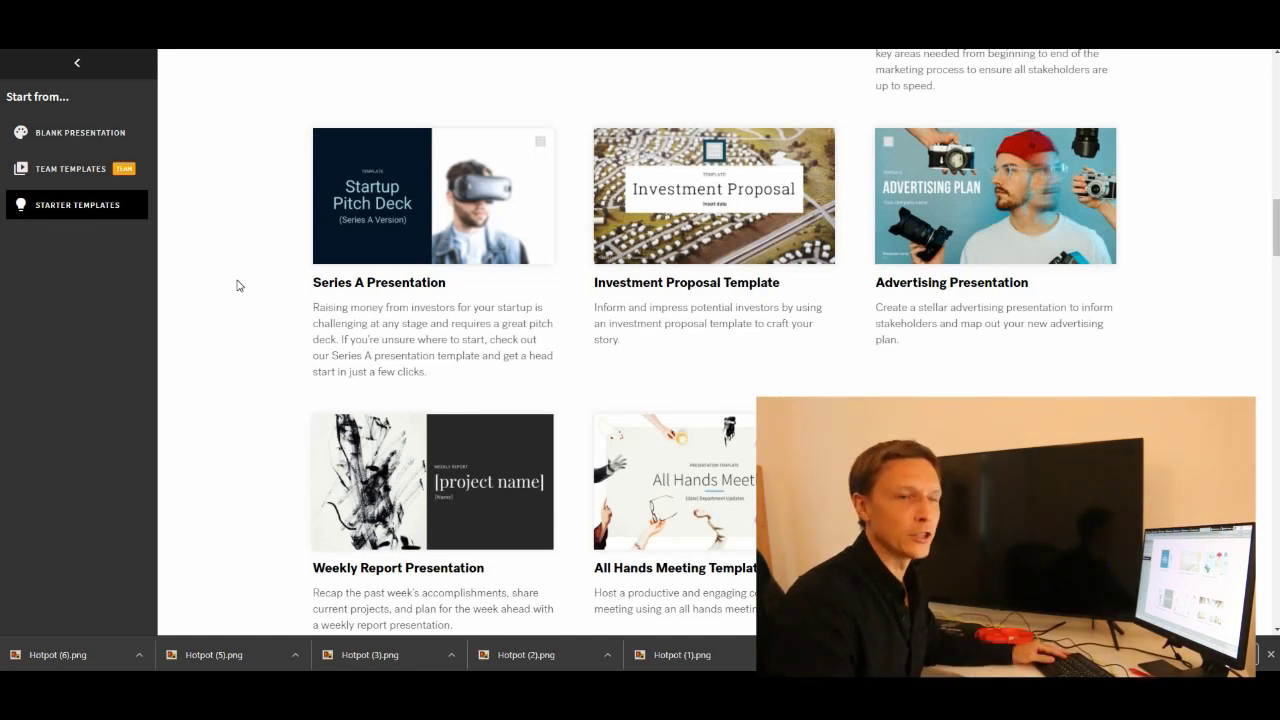
left_click(403, 286)
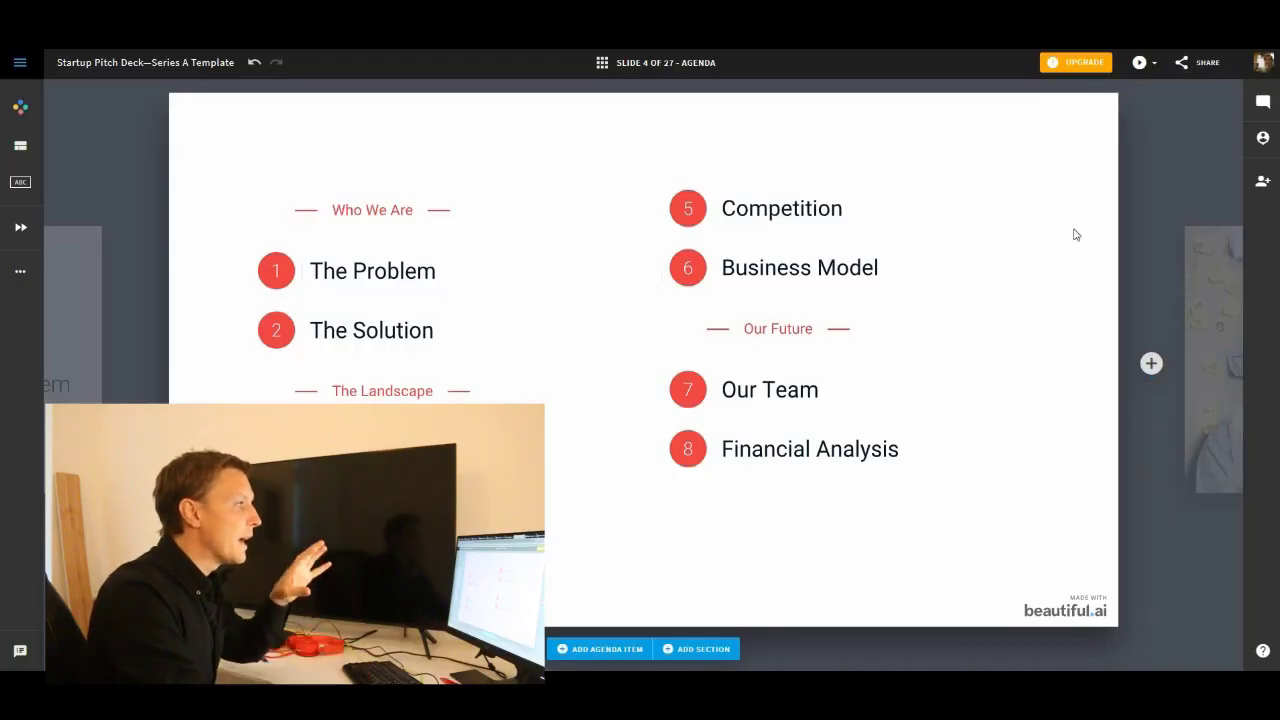
Advance two slides from the agenda to slide 6, 'The Elements of the Problem'.
left_click(1209, 296)
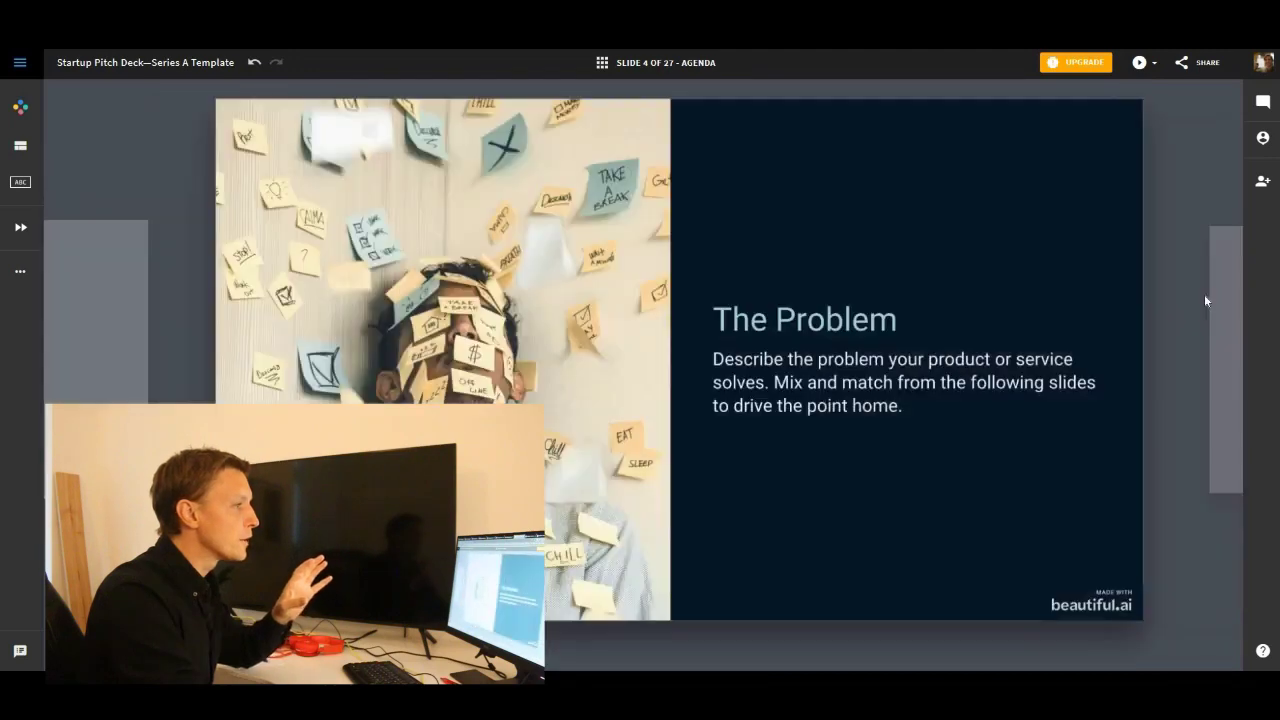
left_click(1190, 287)
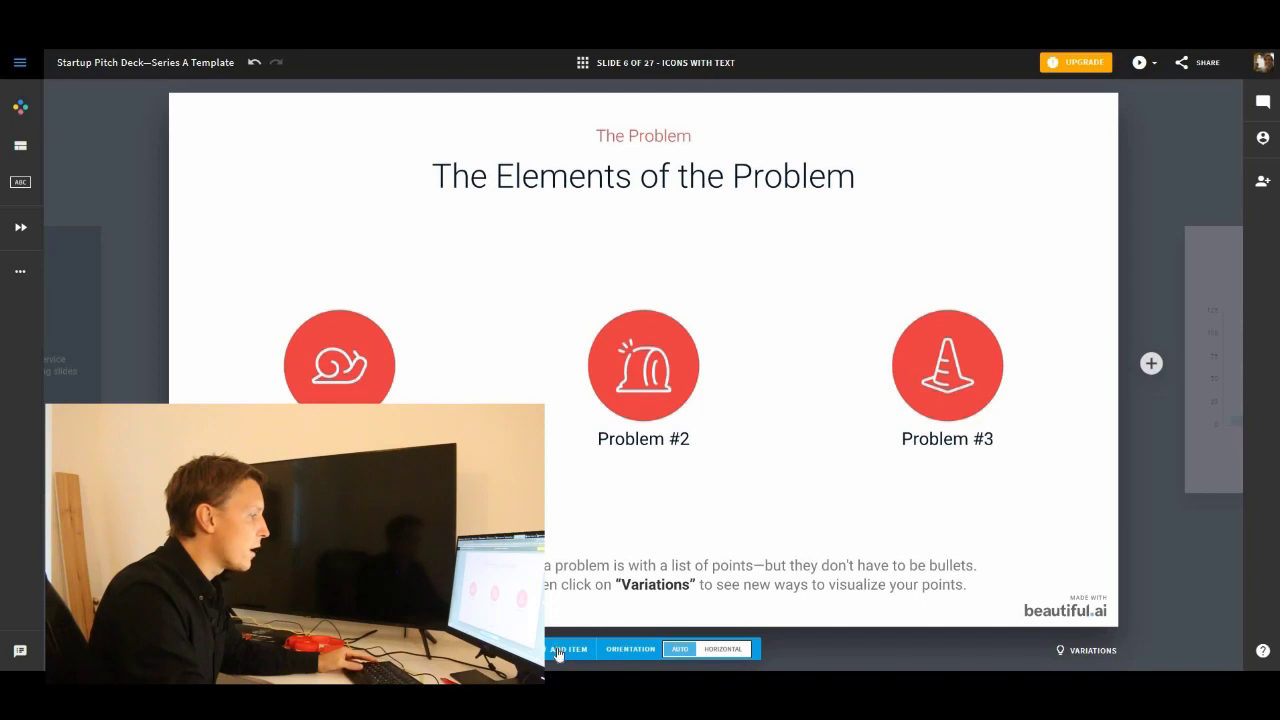
Add a fourth problem item labelled 'Problem 4' and give it the croissant icon.
left_click(1069, 479)
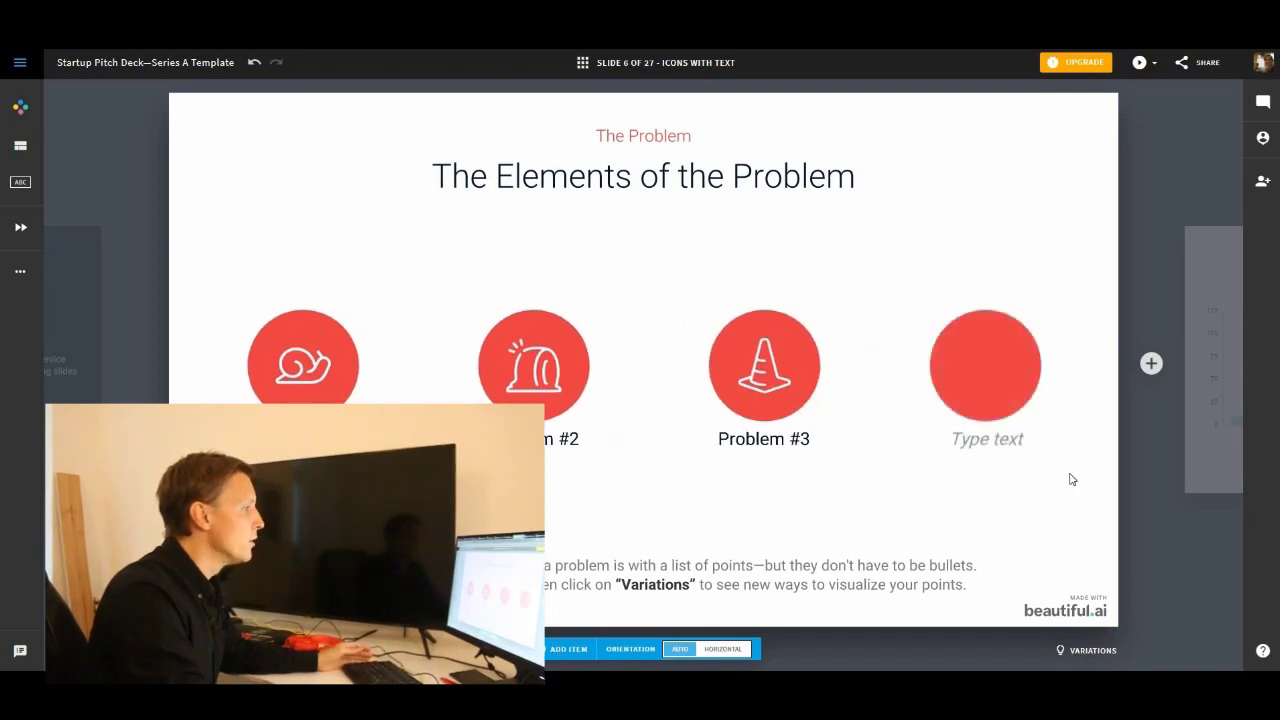
left_click(992, 440)
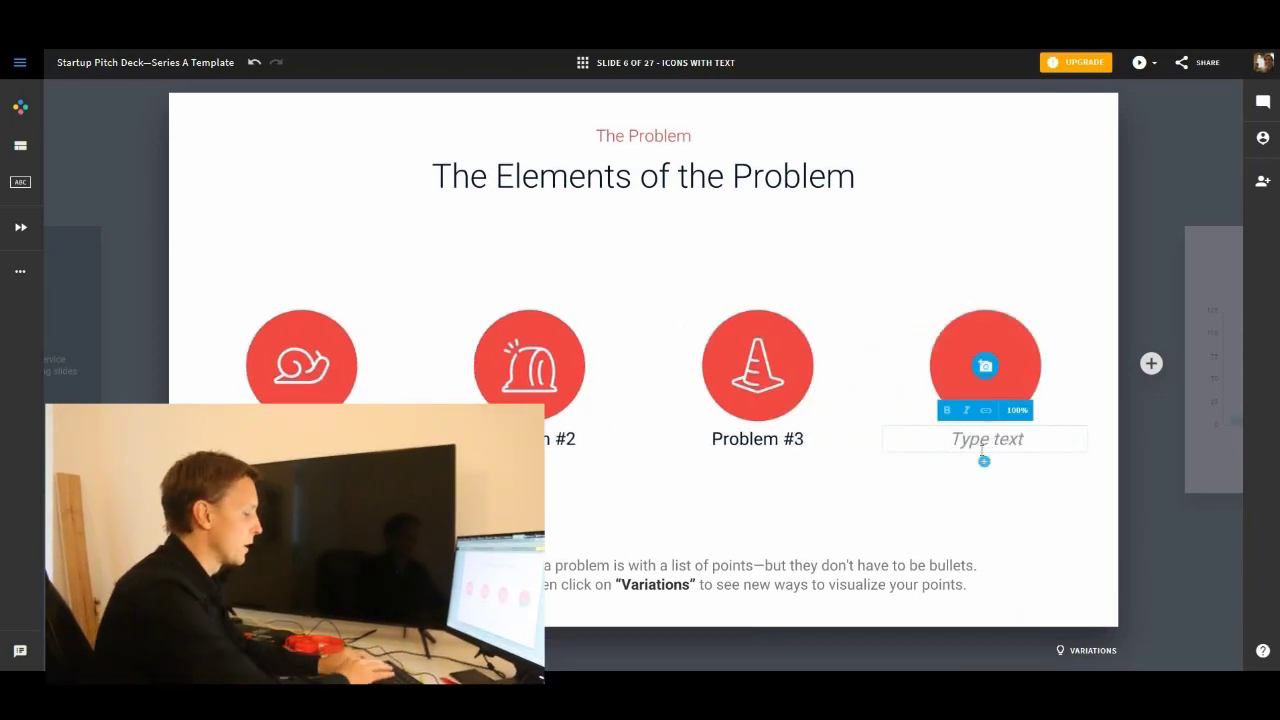
type("Problem 4")
left_click(984, 370)
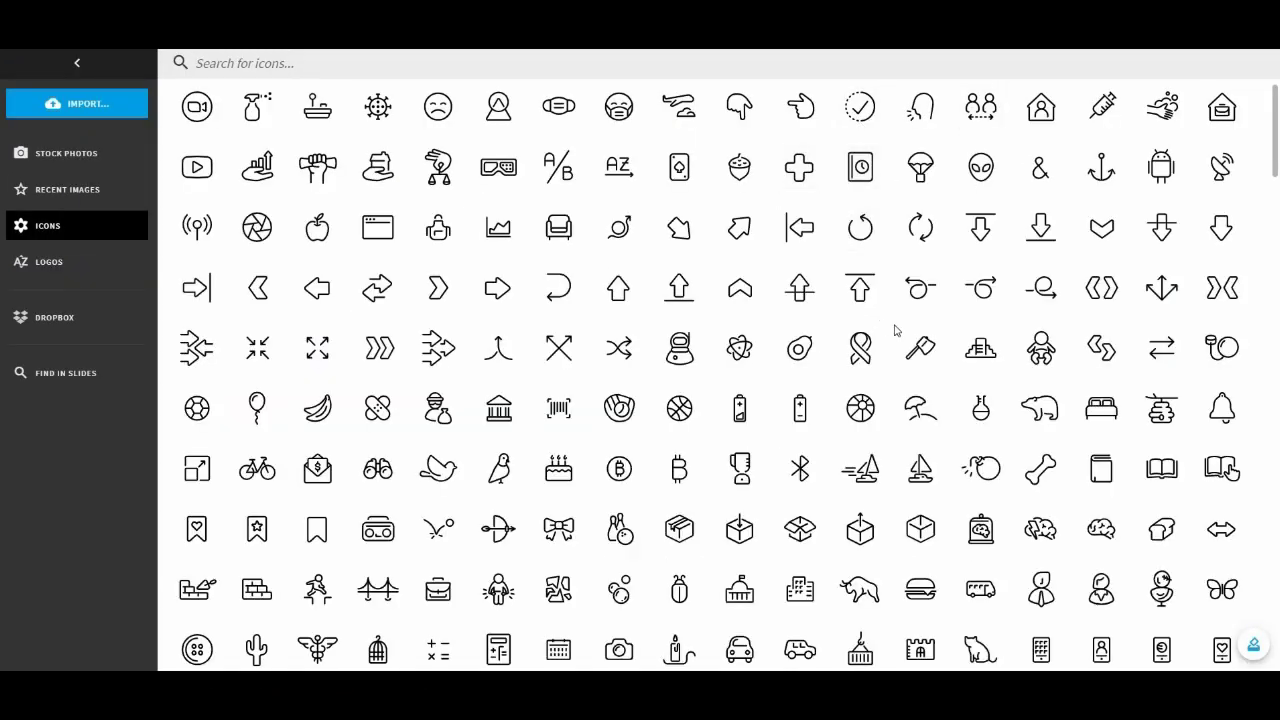
scroll(897, 323, "down", 2)
scroll(894, 309, "down", 5)
scroll(894, 320, "down", 2)
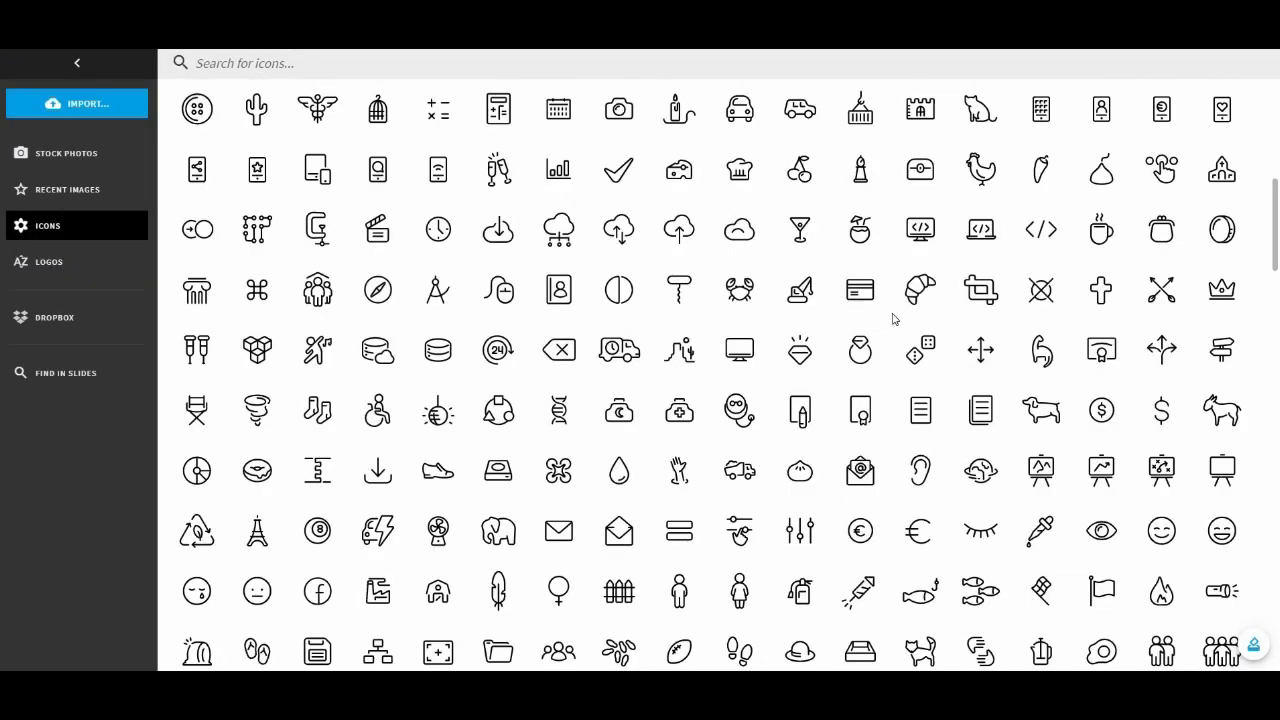
scroll(905, 290, "down", 1)
left_click(915, 245)
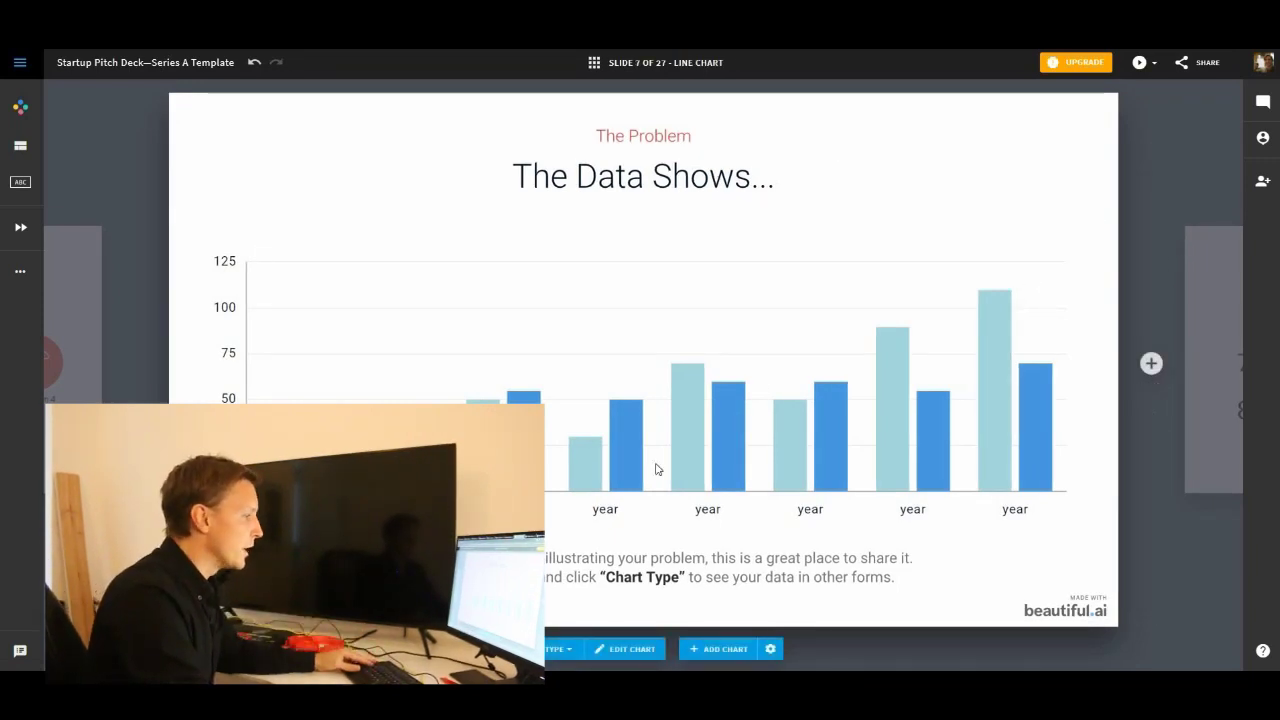
Make the Data Shows chart an Area Spline and set the fifth Demand value to 100.
left_click(569, 650)
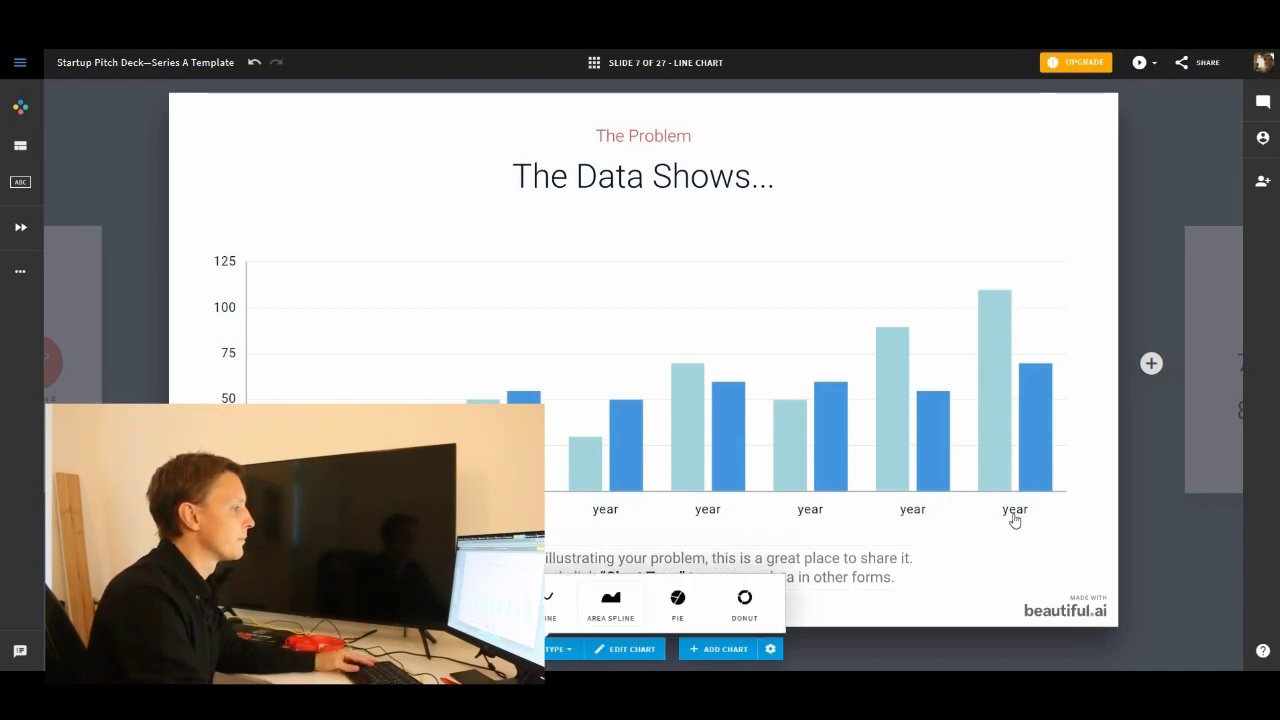
left_click(610, 602)
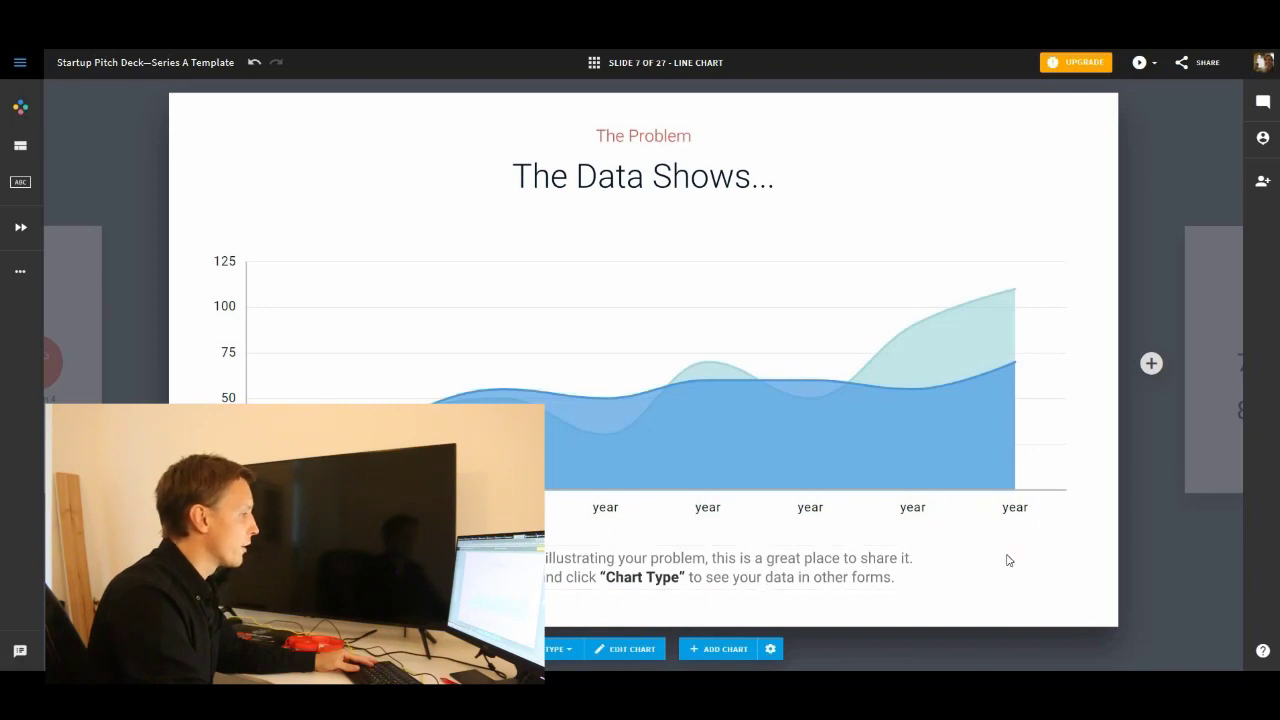
left_click(625, 649)
type("100")
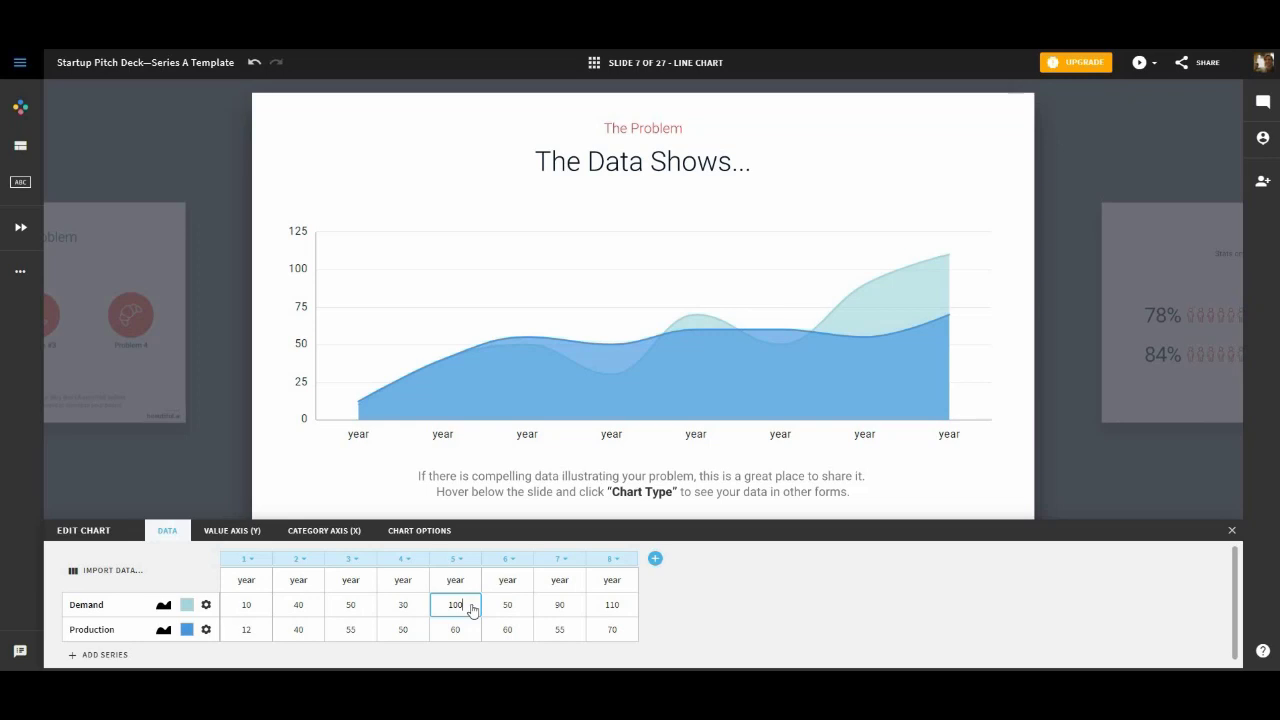
key("Return")
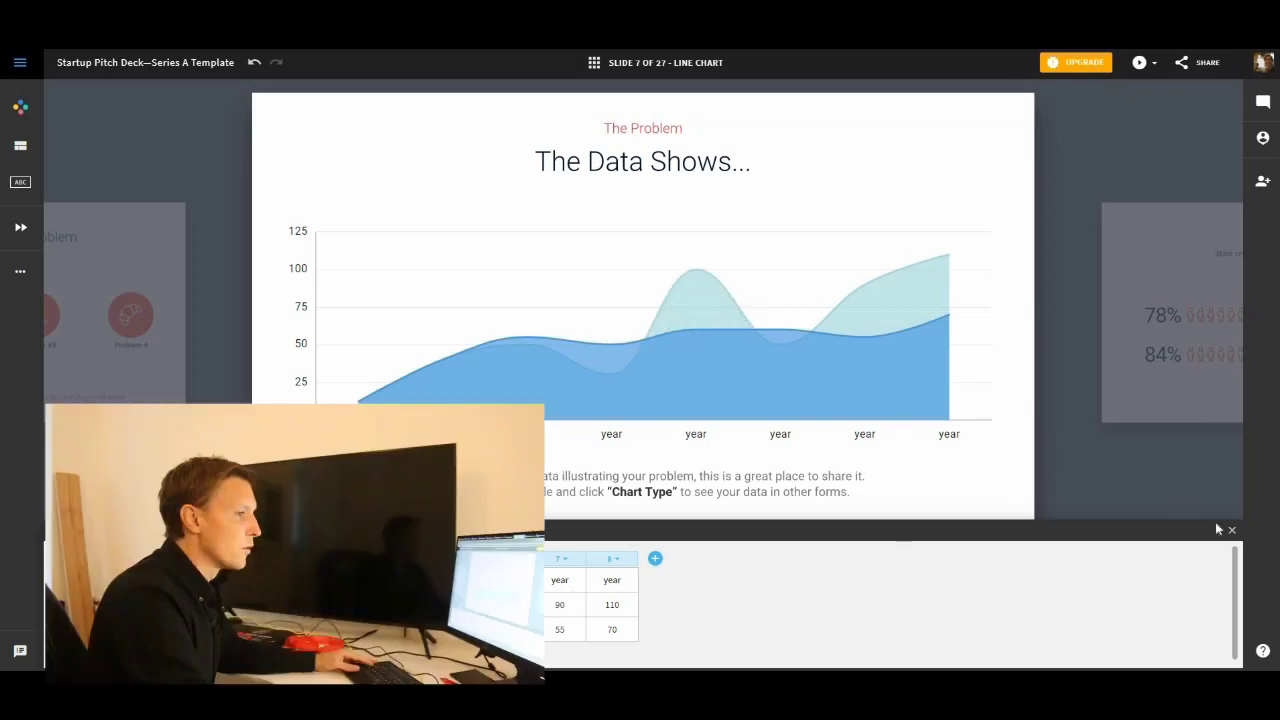
left_click(1232, 531)
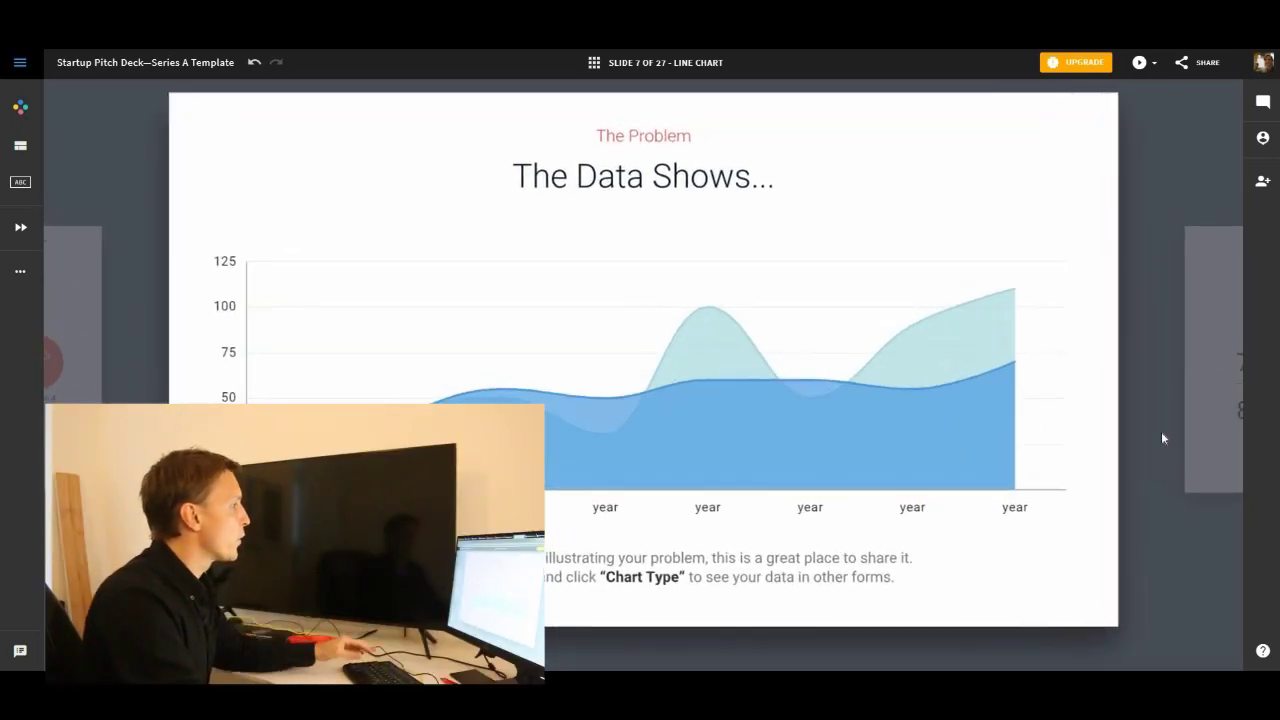
Lower the first Key Stats figure from 78% to 65%.
key("Right")
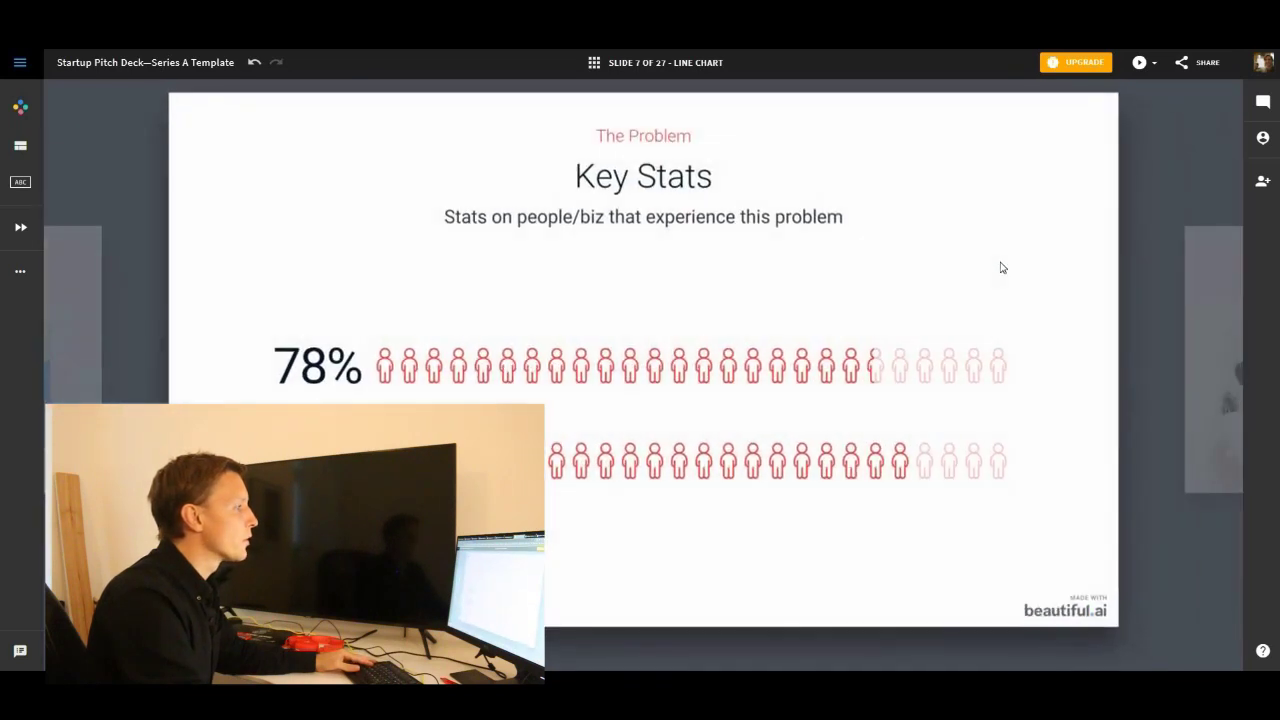
left_click(716, 385)
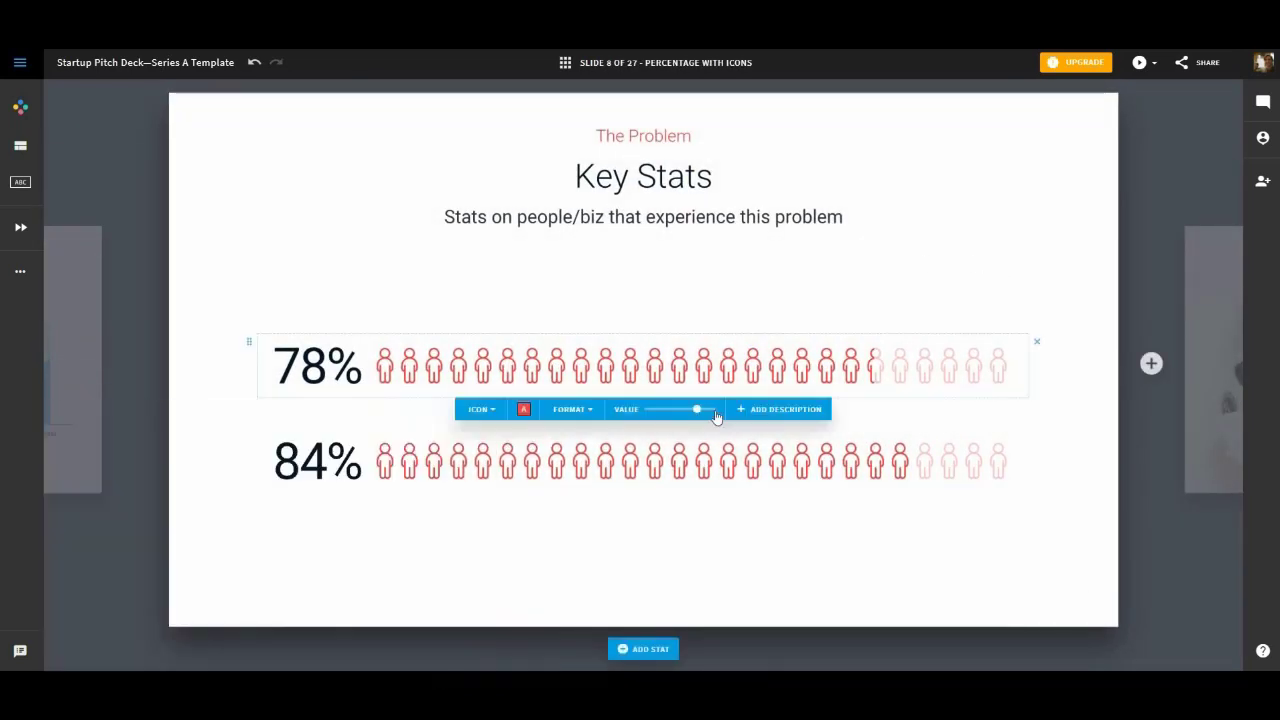
left_click_drag(697, 412, 654, 412)
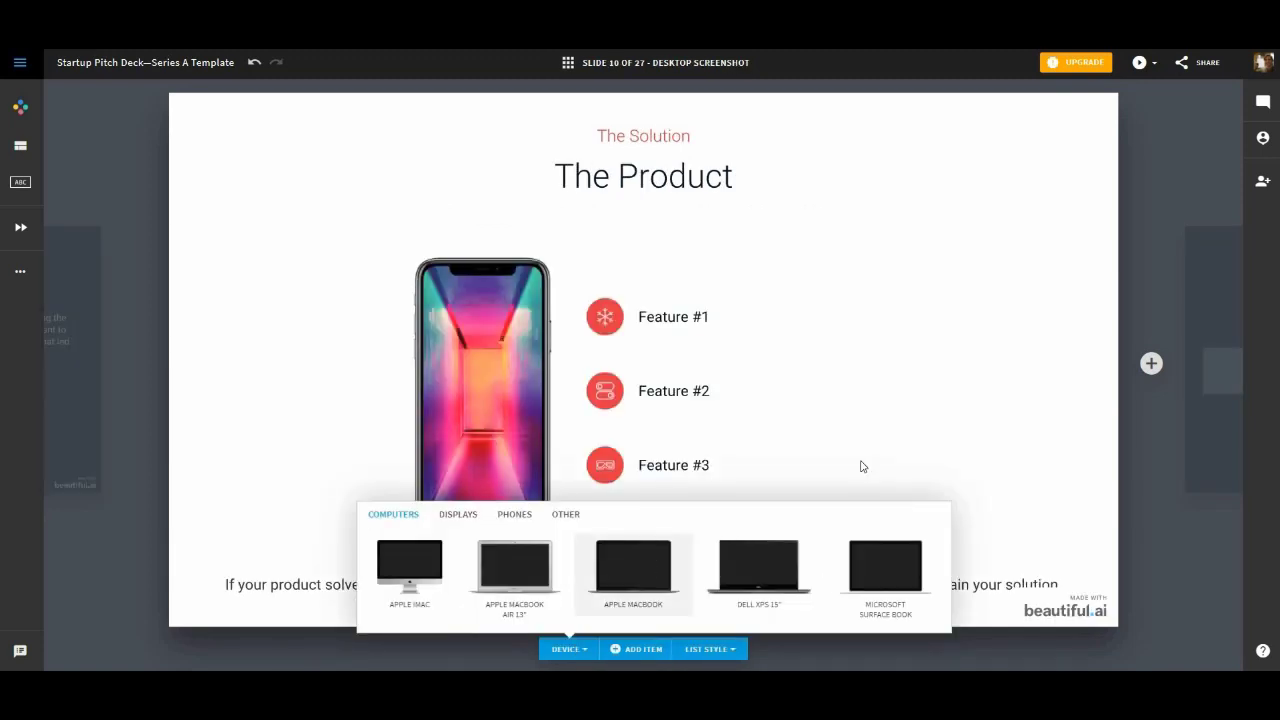
Show the product on an Apple MacBook and add a fourth step to The Approach diagram.
left_click(963, 349)
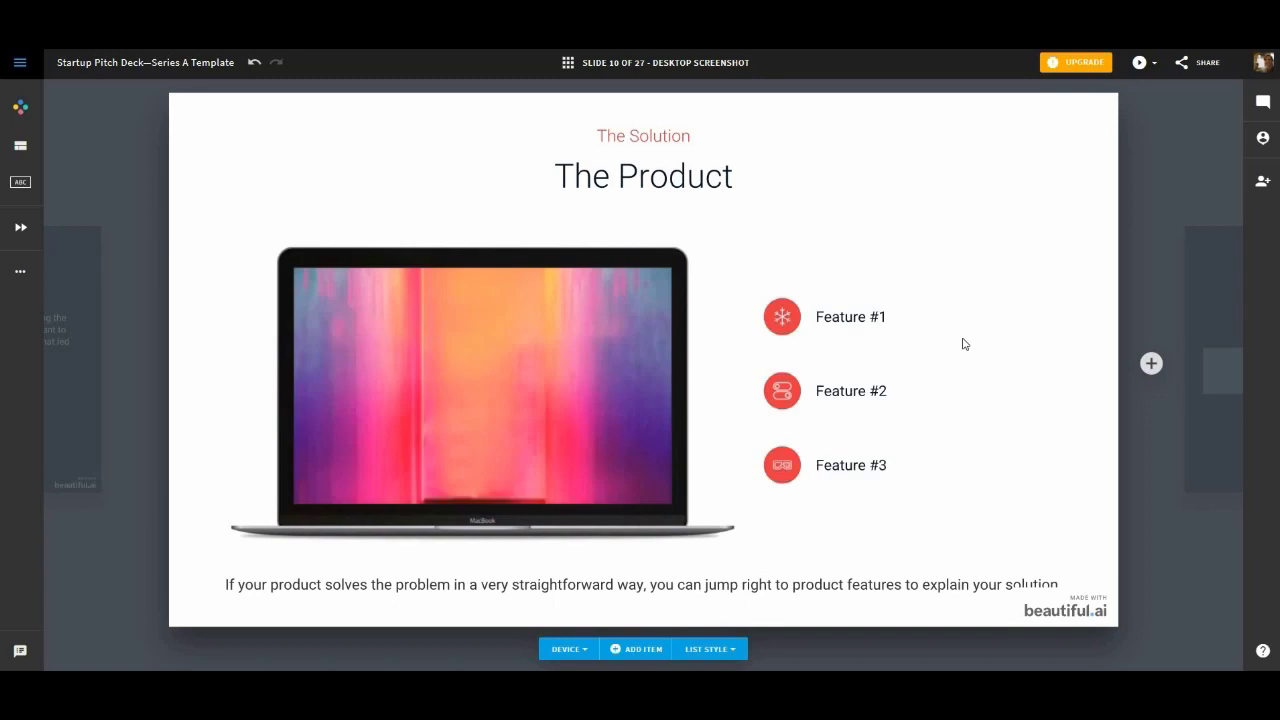
key("Right")
left_click(614, 649)
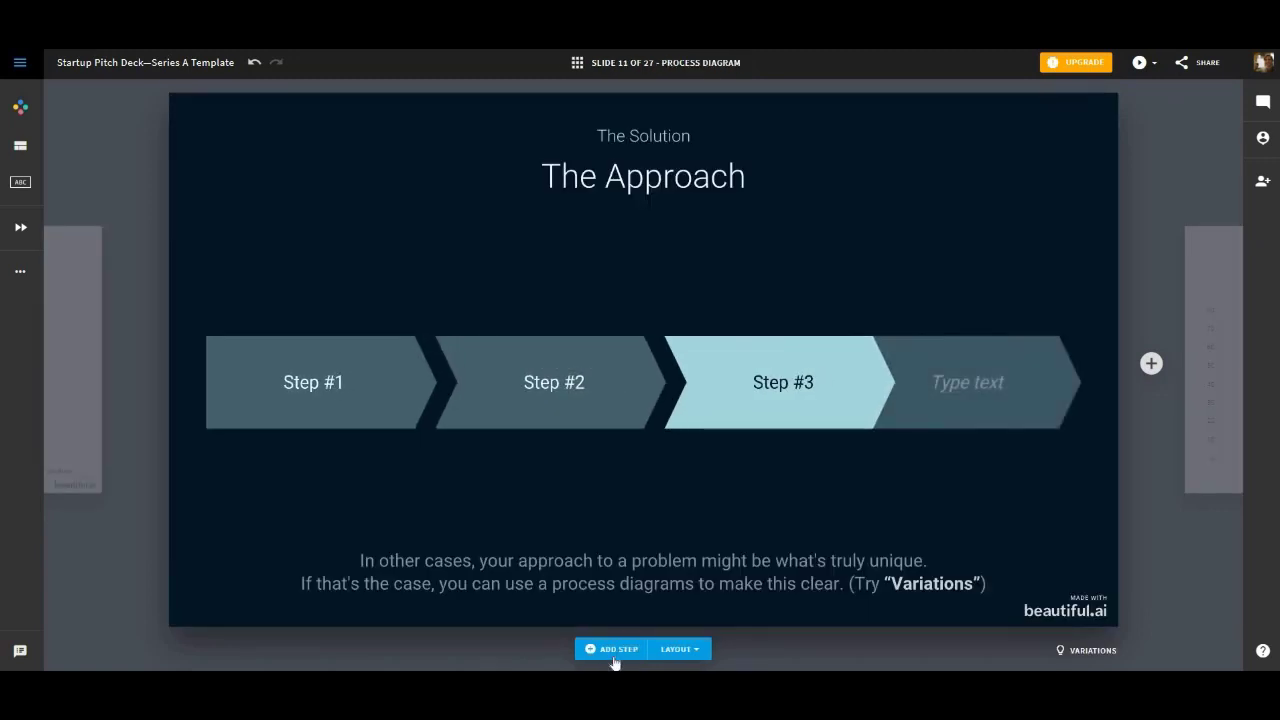
key("Right")
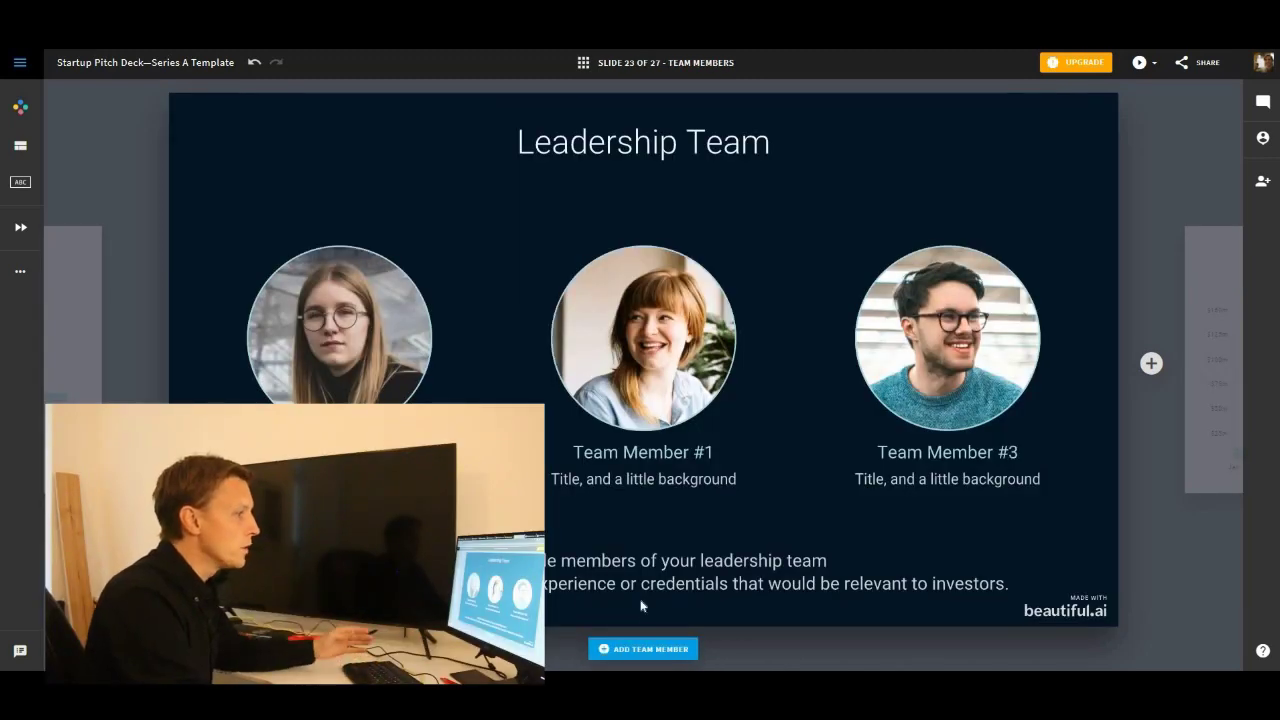
Add a fourth, empty team-member slot beside the three existing leaders.
left_click(648, 650)
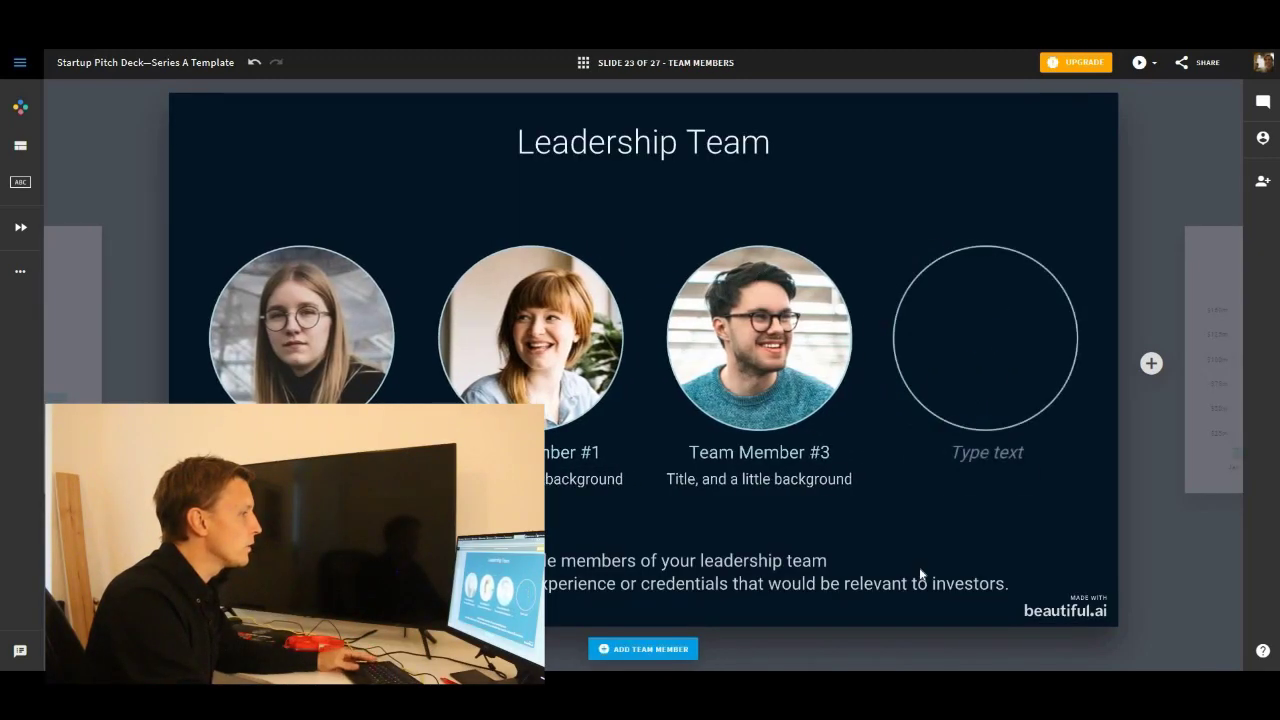